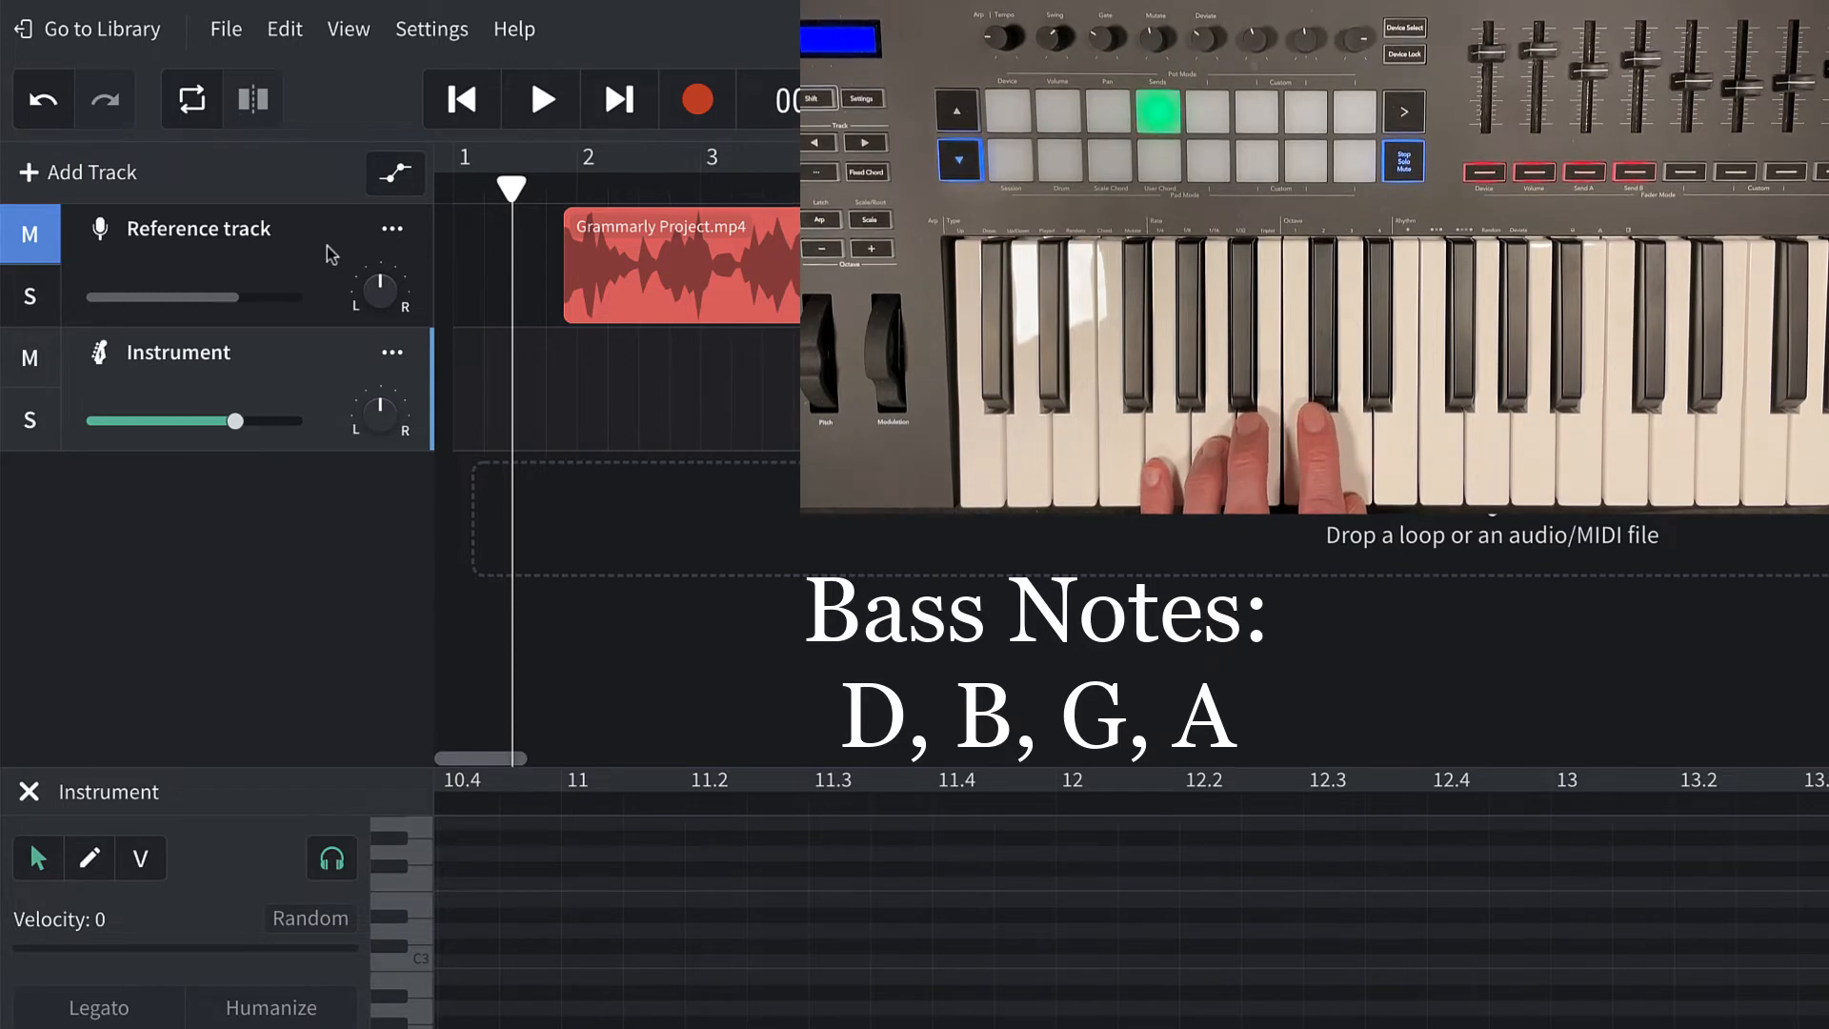
Unmute the reference track and listen to its opening bars for the bass notes D, B, G, A.
click(54, 249)
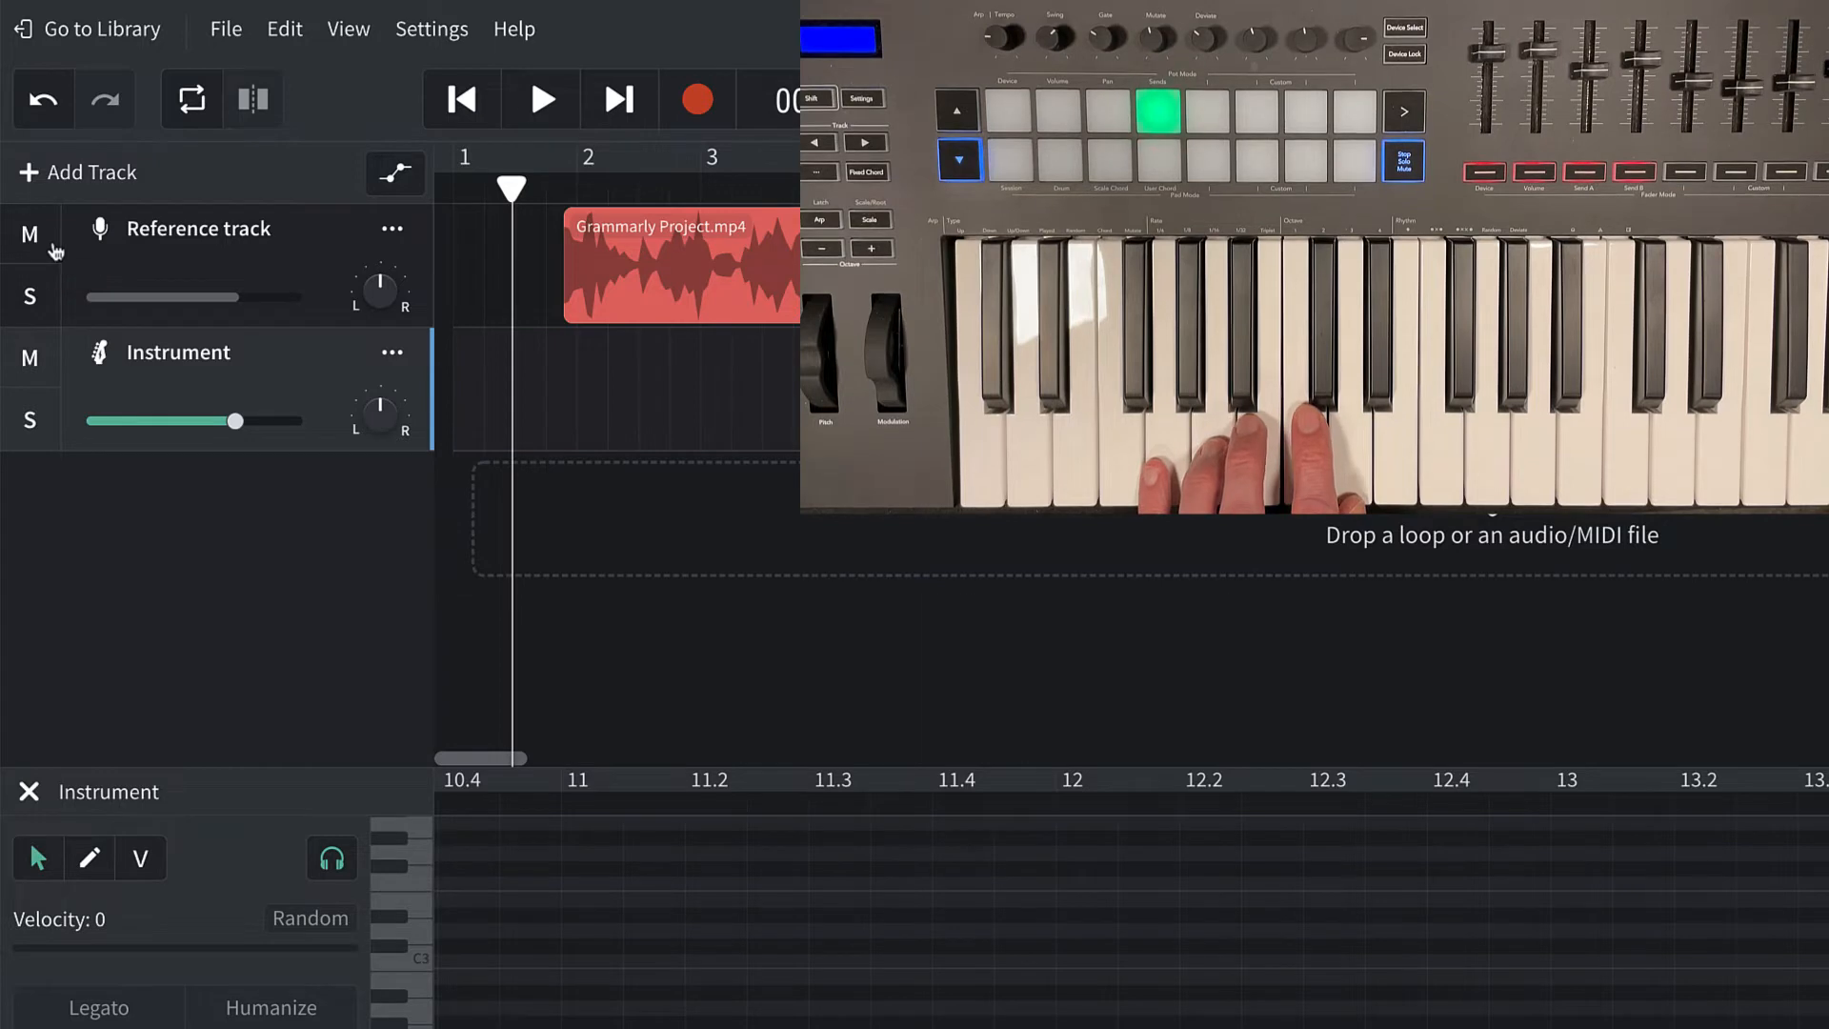
key(space)
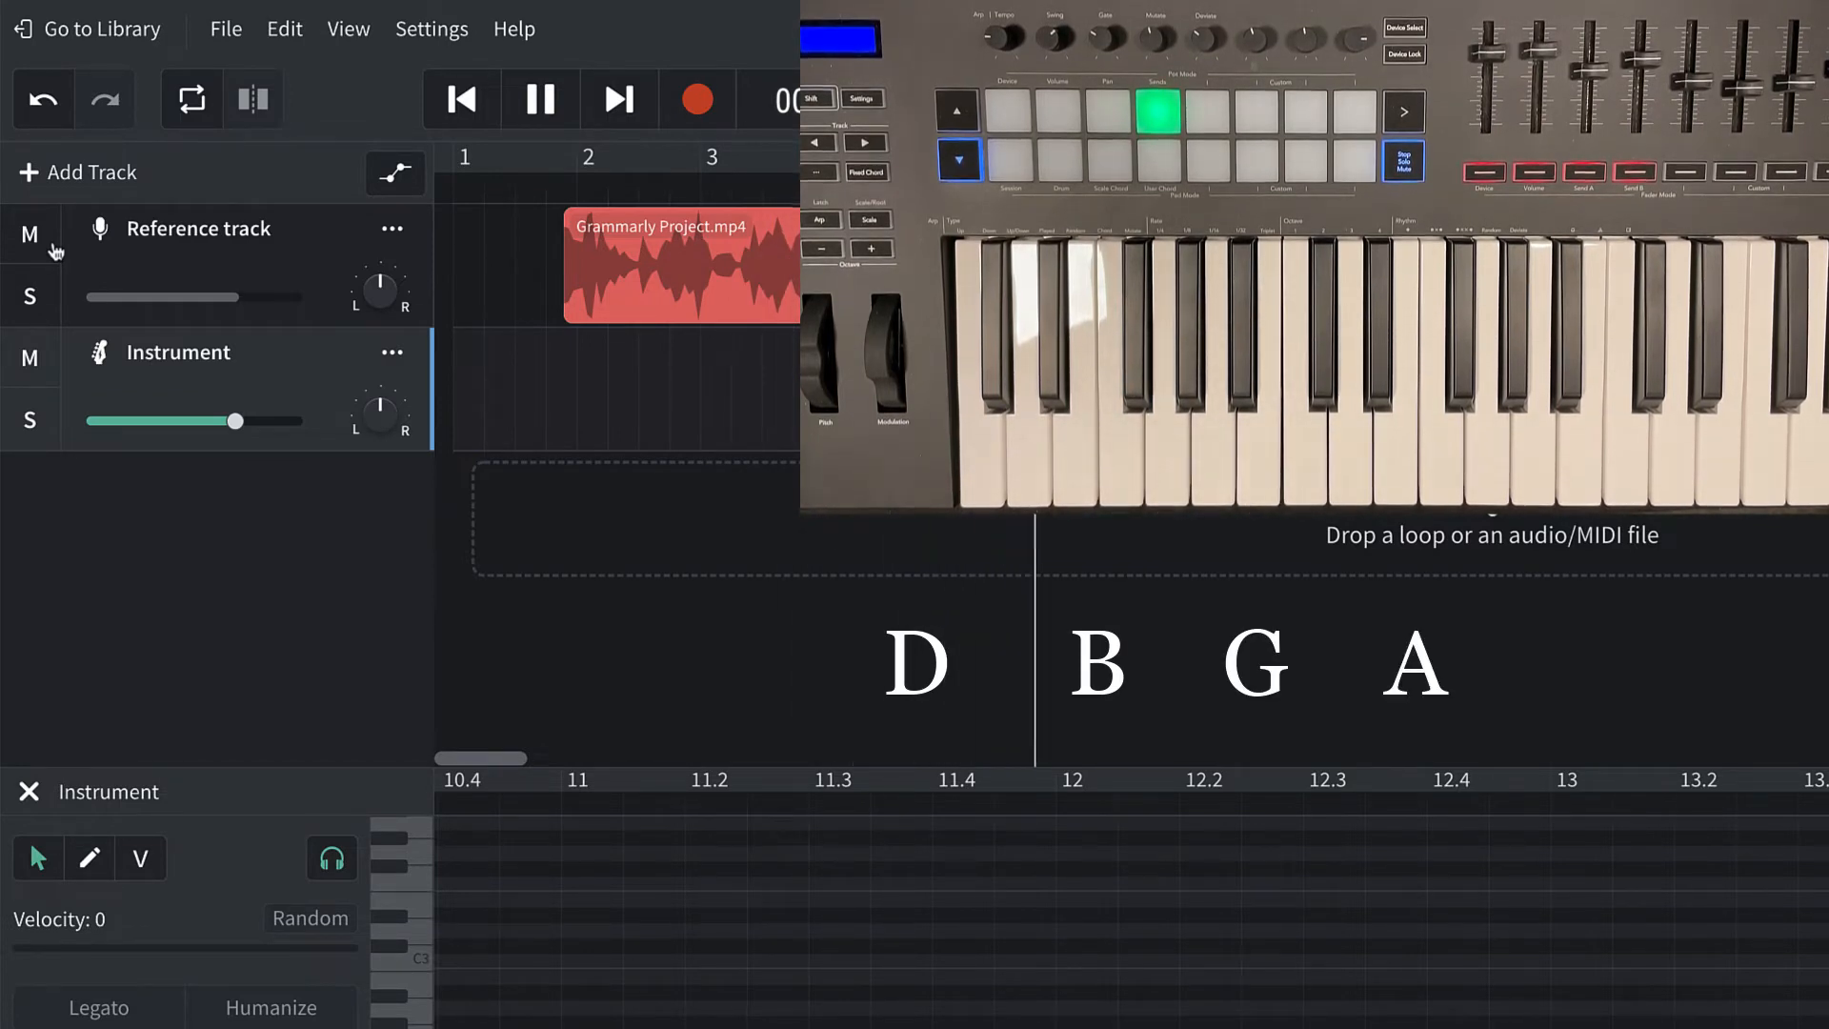
key(space)
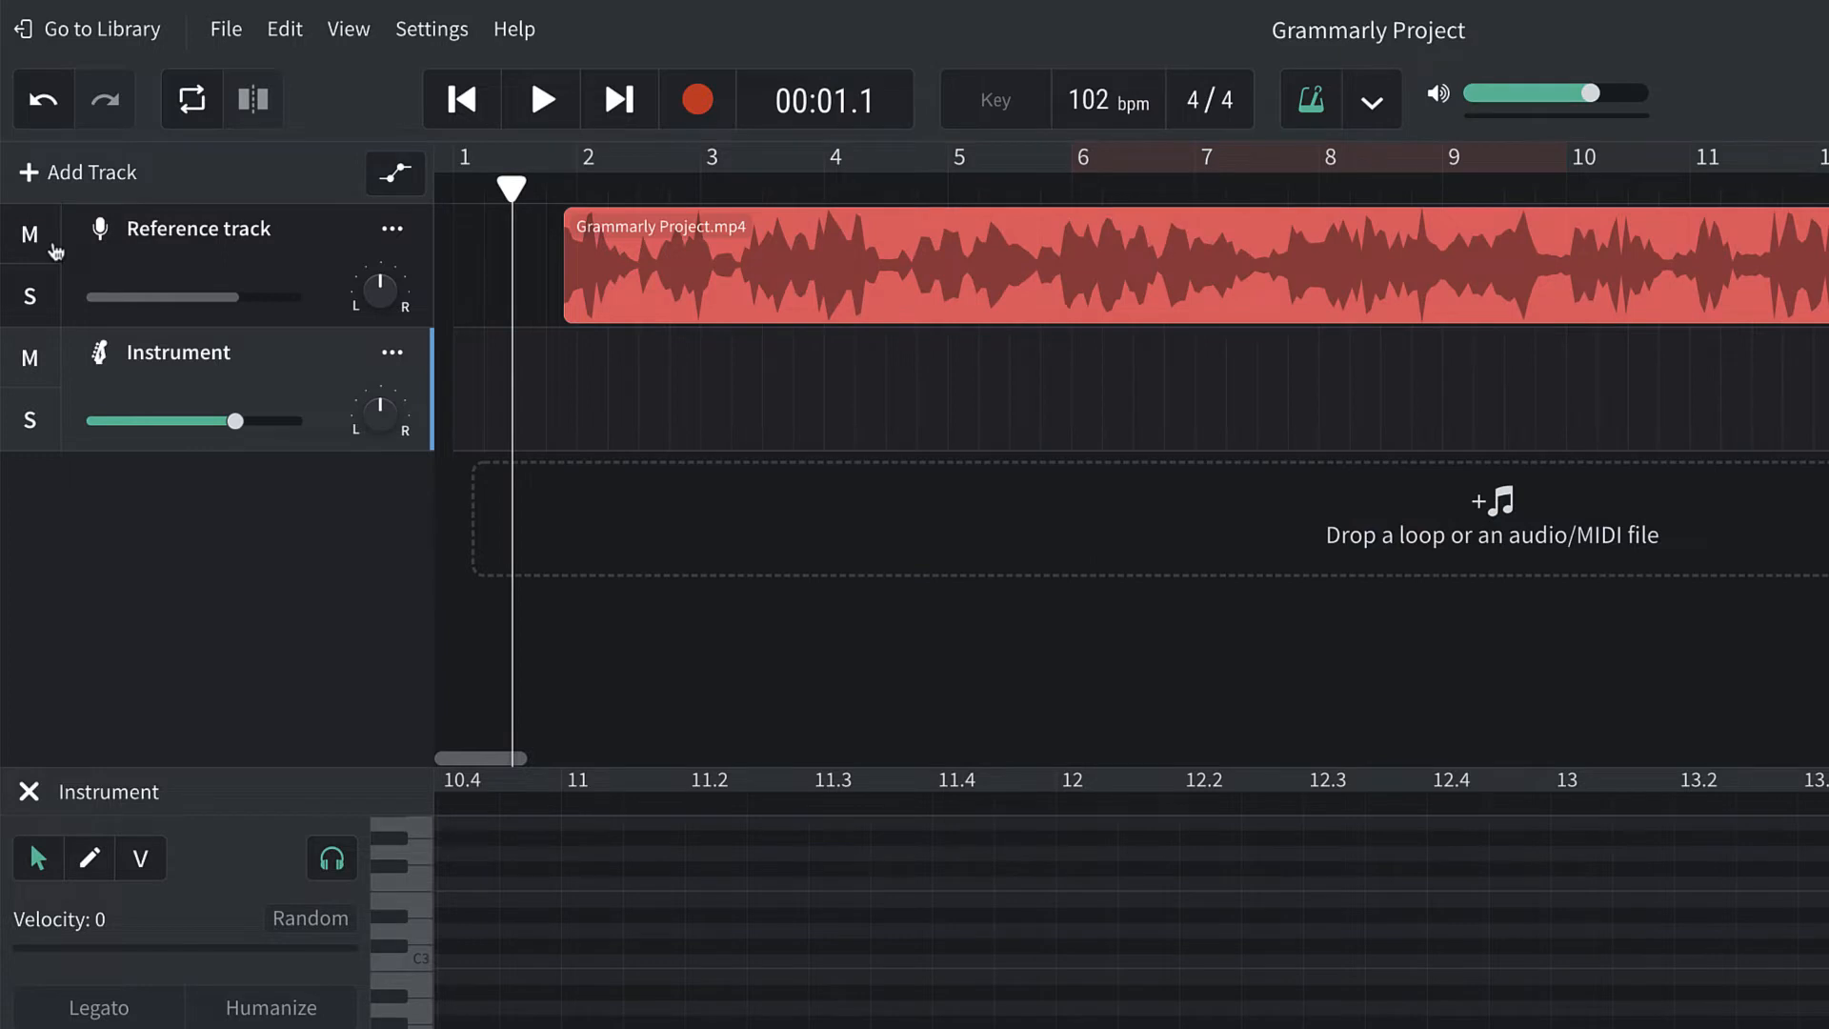
Mute the reference track and record the bass notes D, B, G, A on the Instrument track from the project start.
key(Home)
click(31, 242)
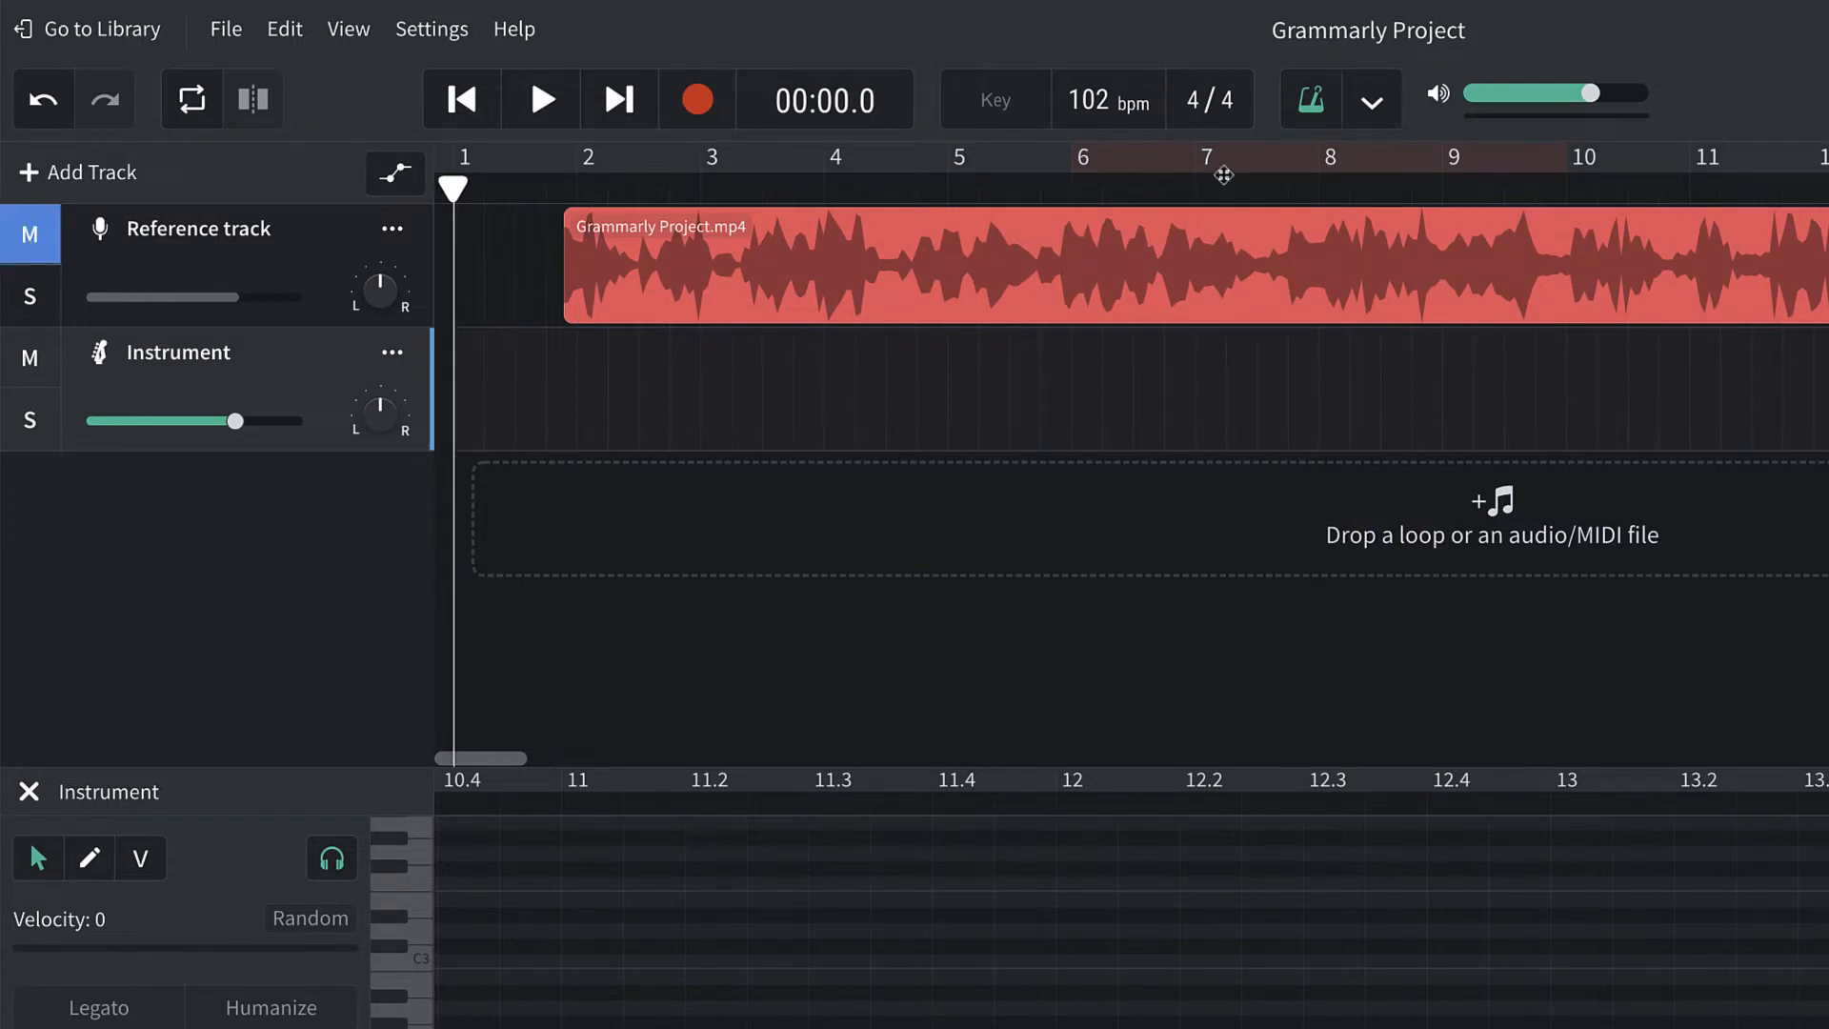
click(698, 101)
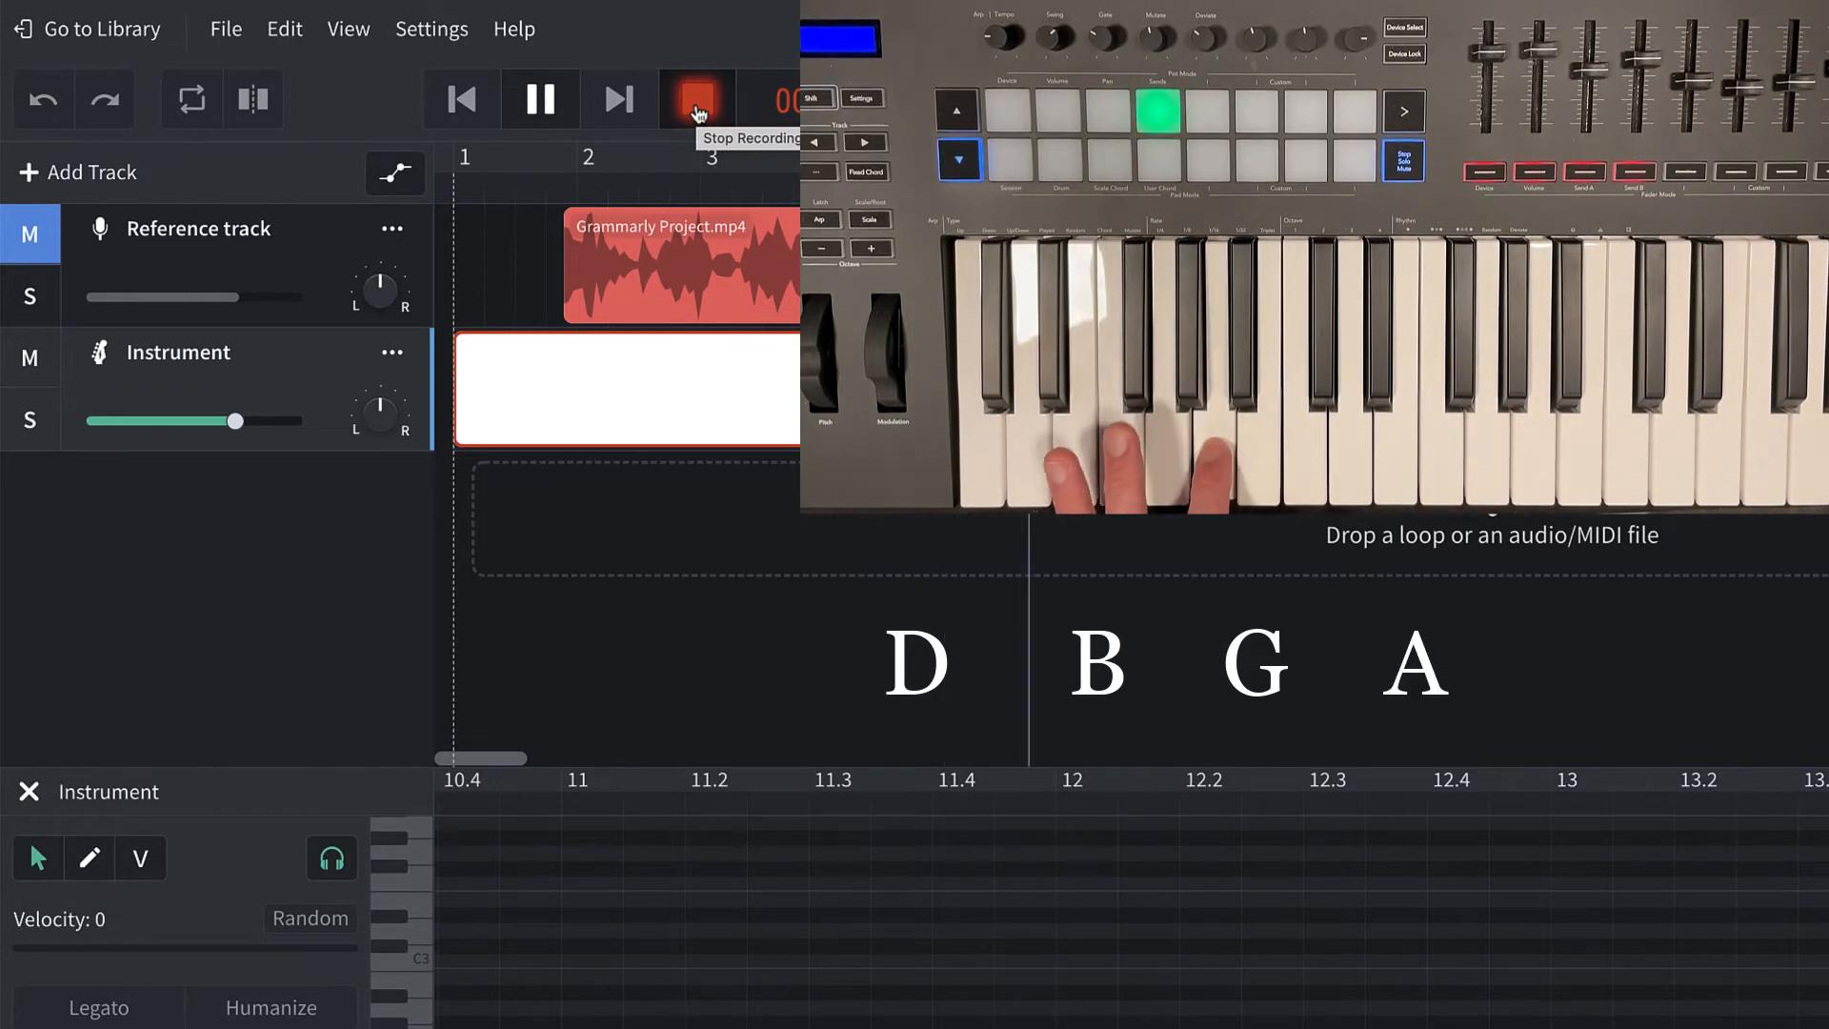
click(697, 107)
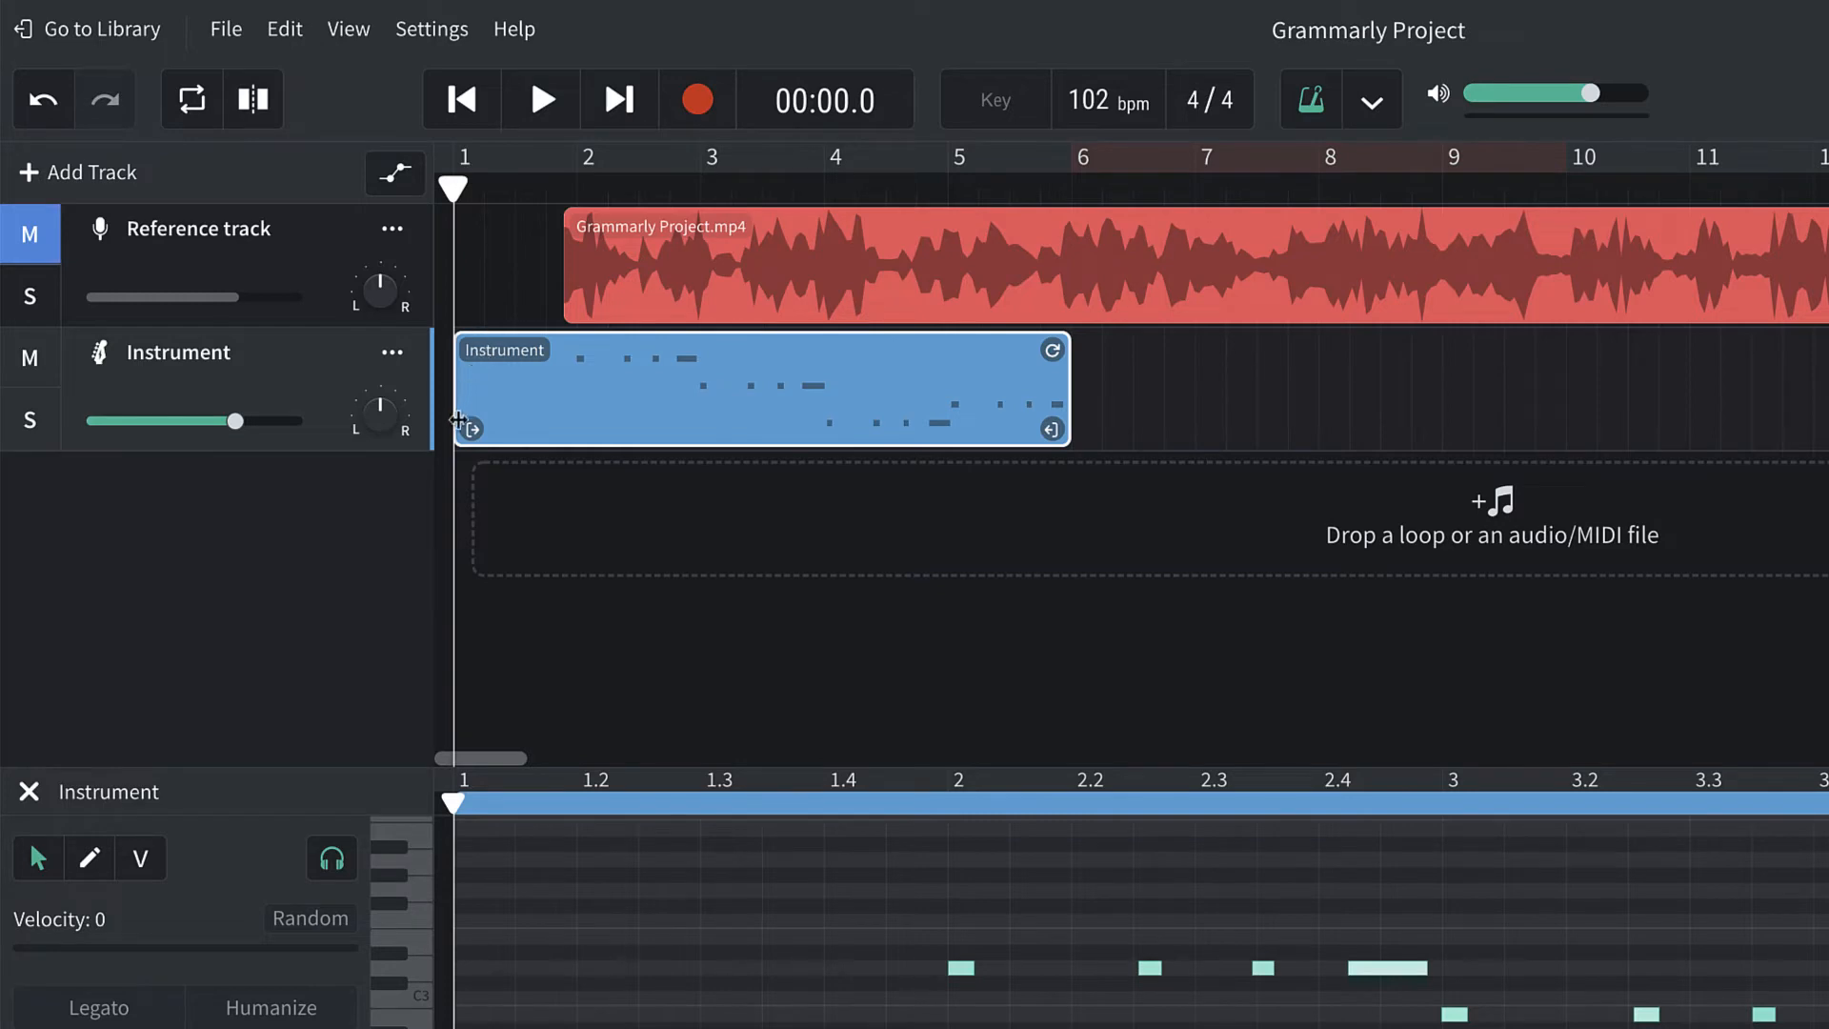
Trim the empty start of the recorded Instrument region so that it begins at bar 2.
key(space)
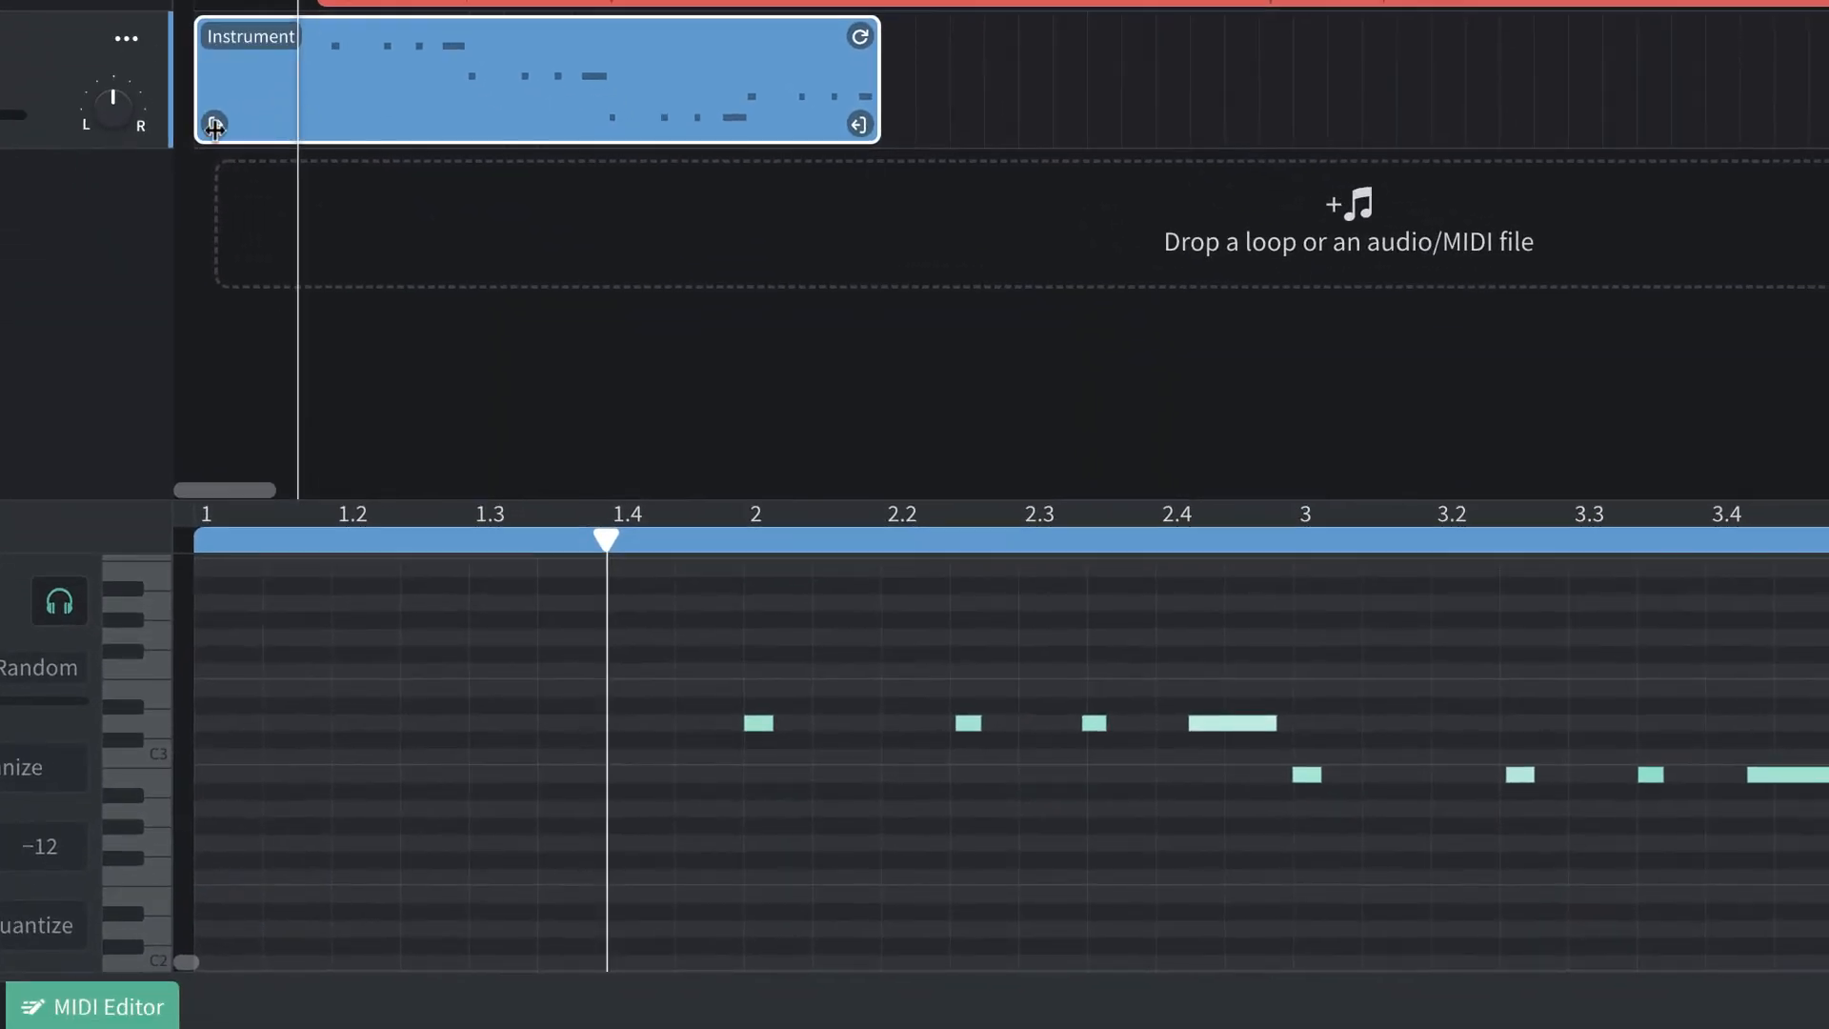
drag(214, 126, 351, 122)
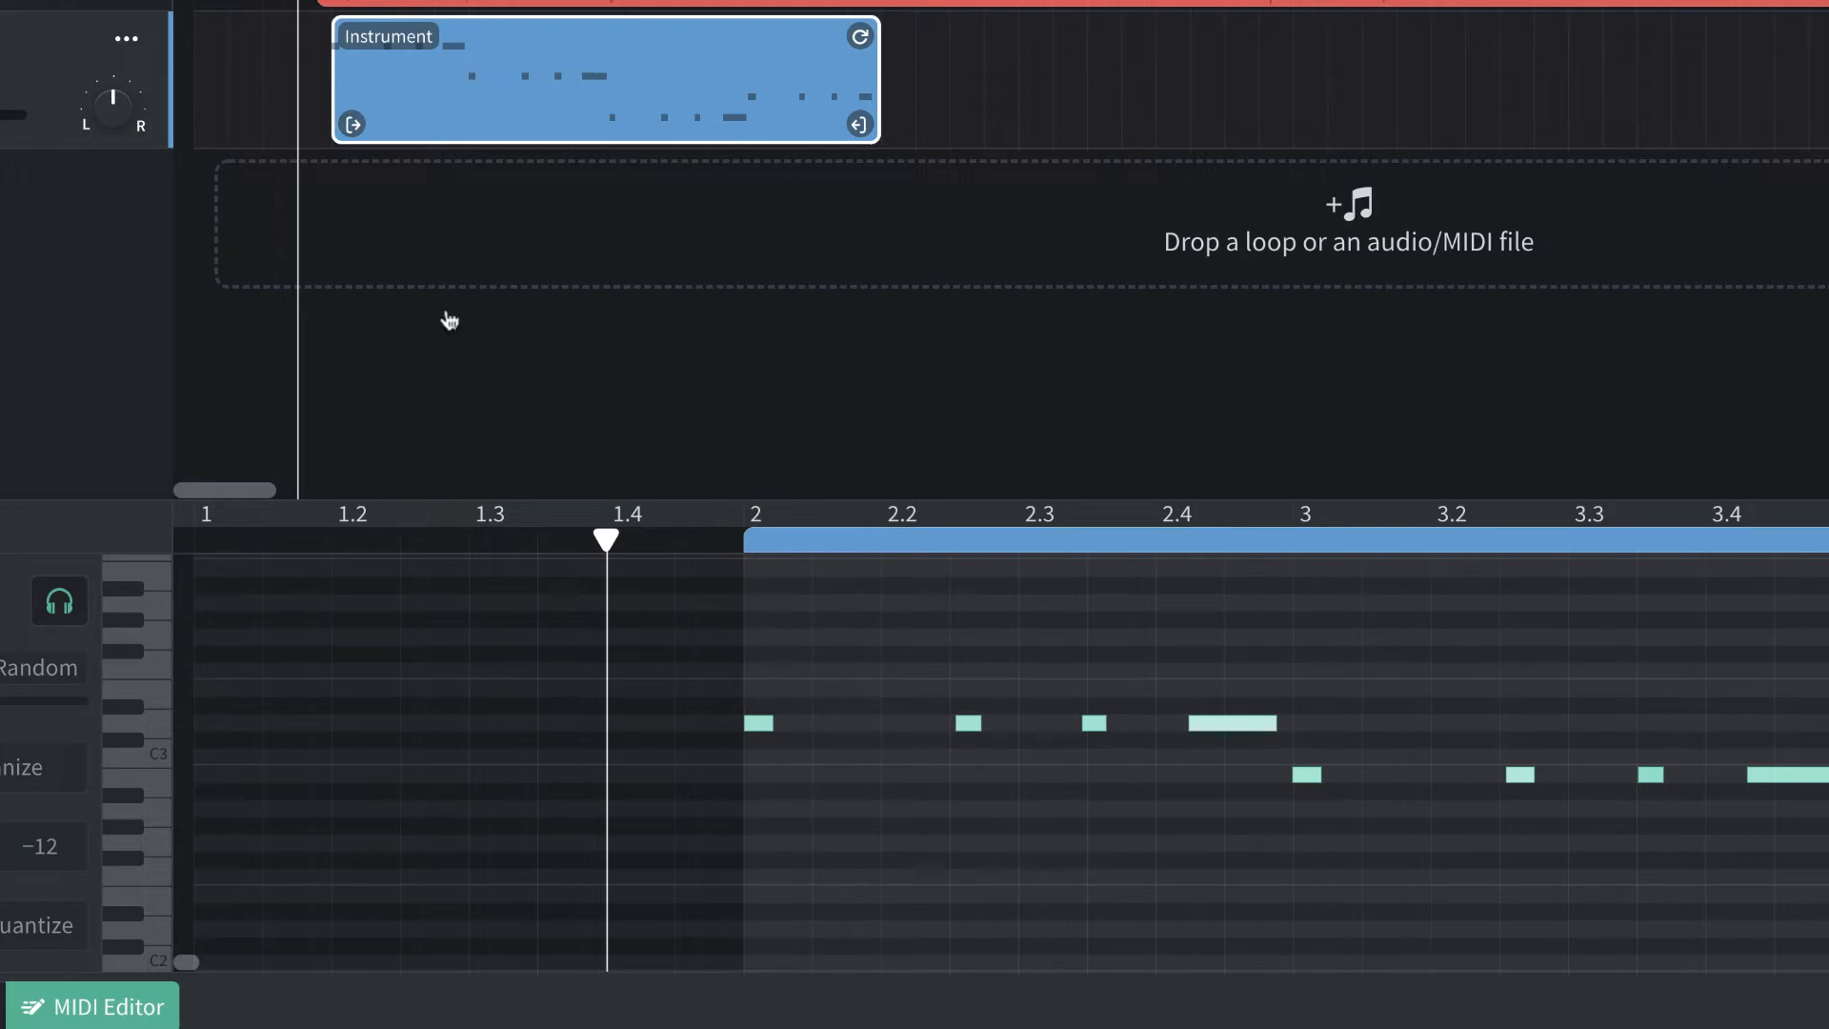
Play back the recorded bass region and shift all notes in bars 4 and 5 slightly earlier.
key(space)
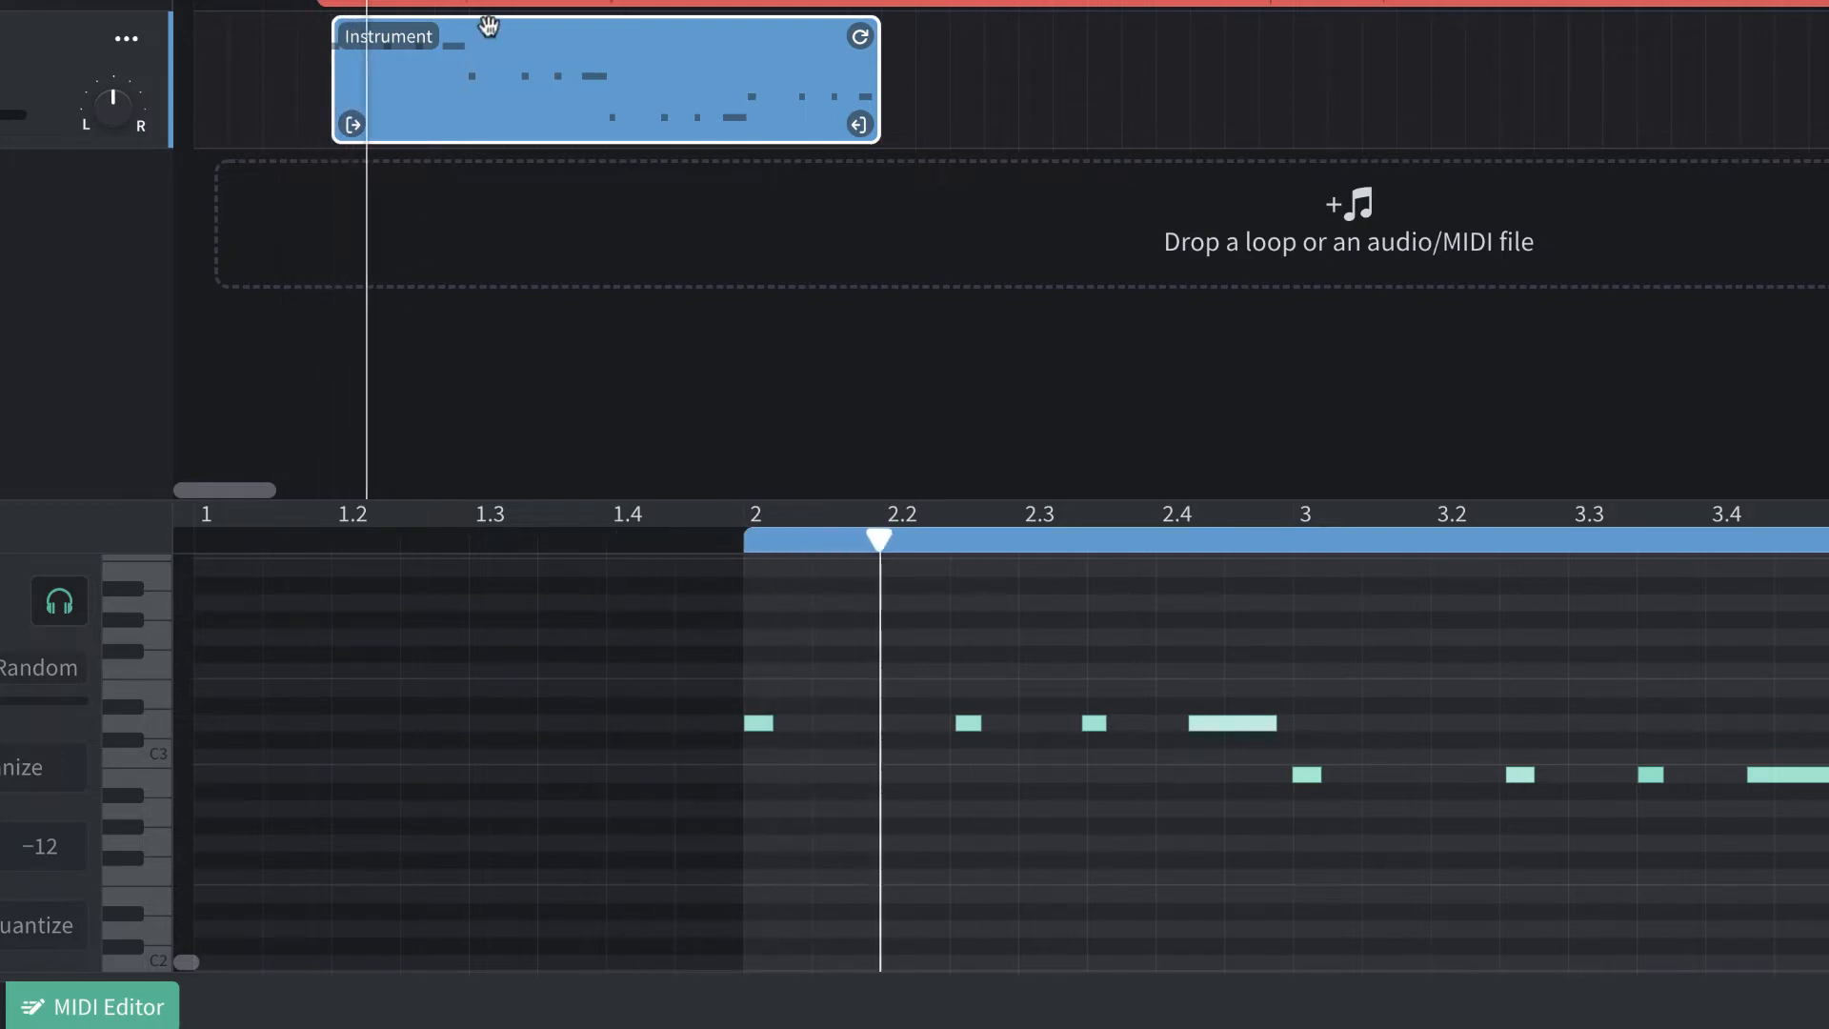
scroll(1056, 621, right, 10)
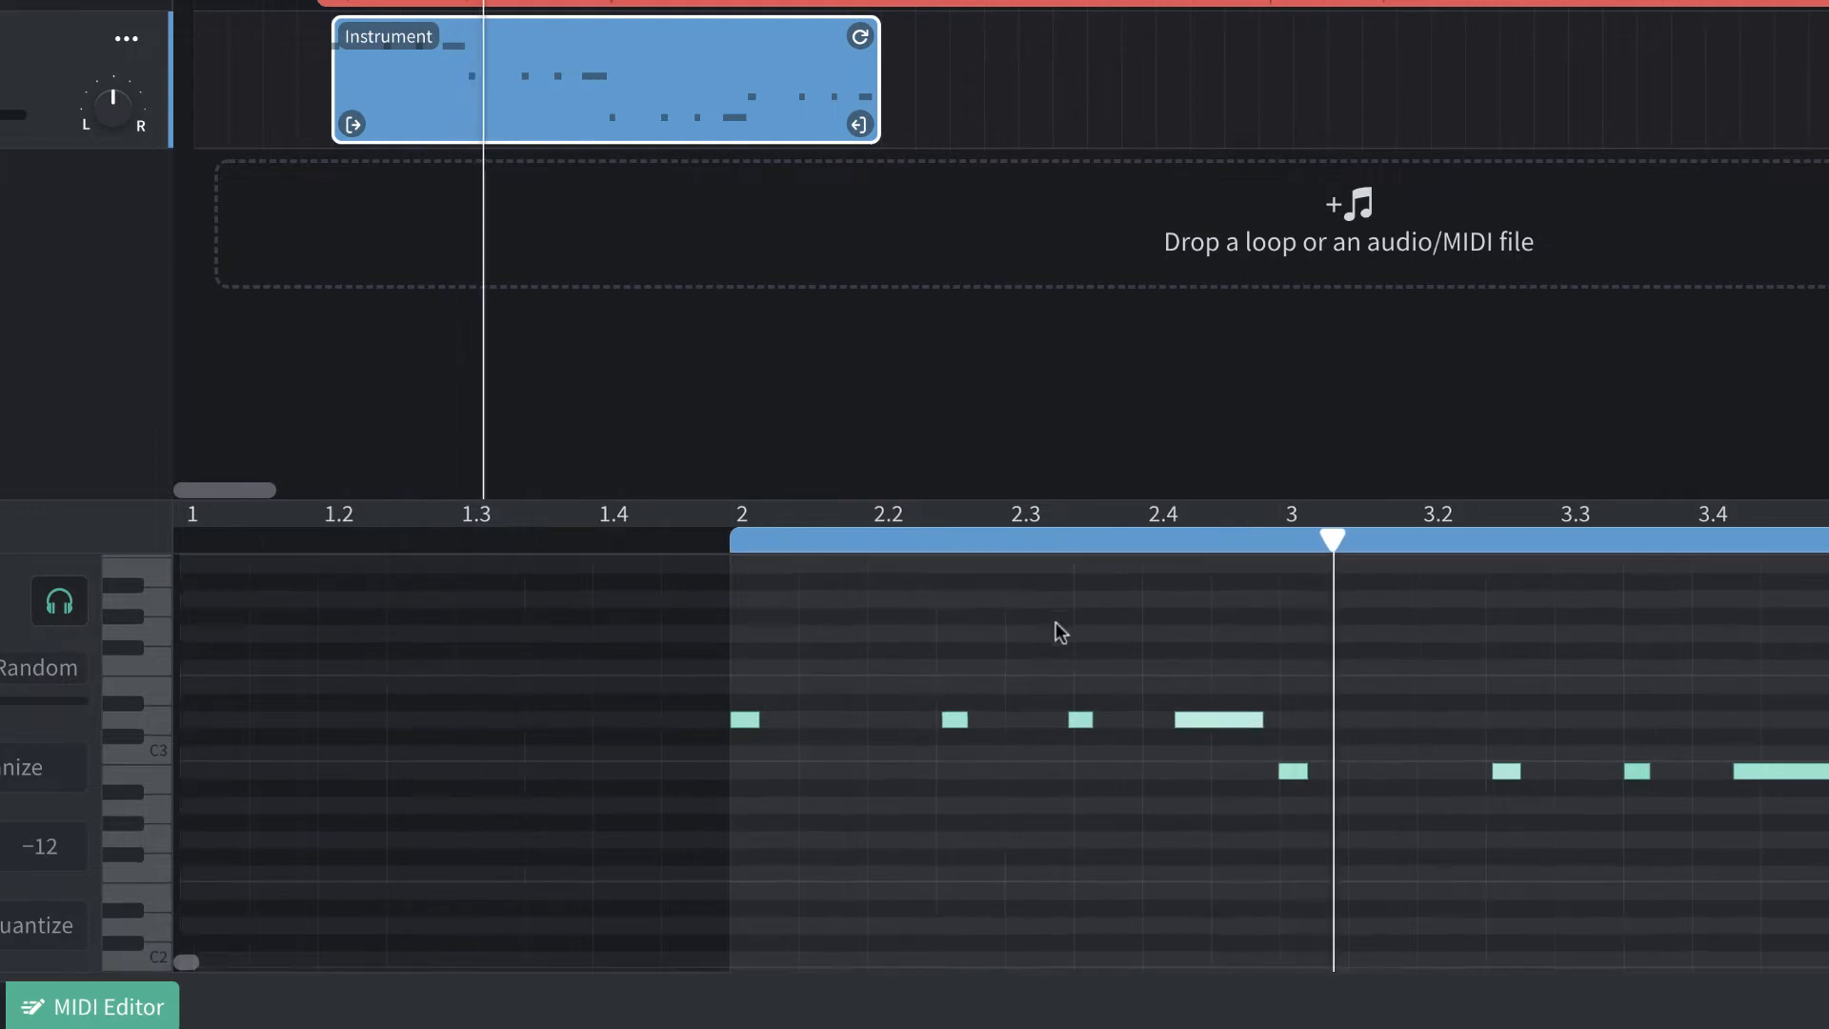
scroll(1056, 621, down, 1)
scroll(1056, 621, right, 2)
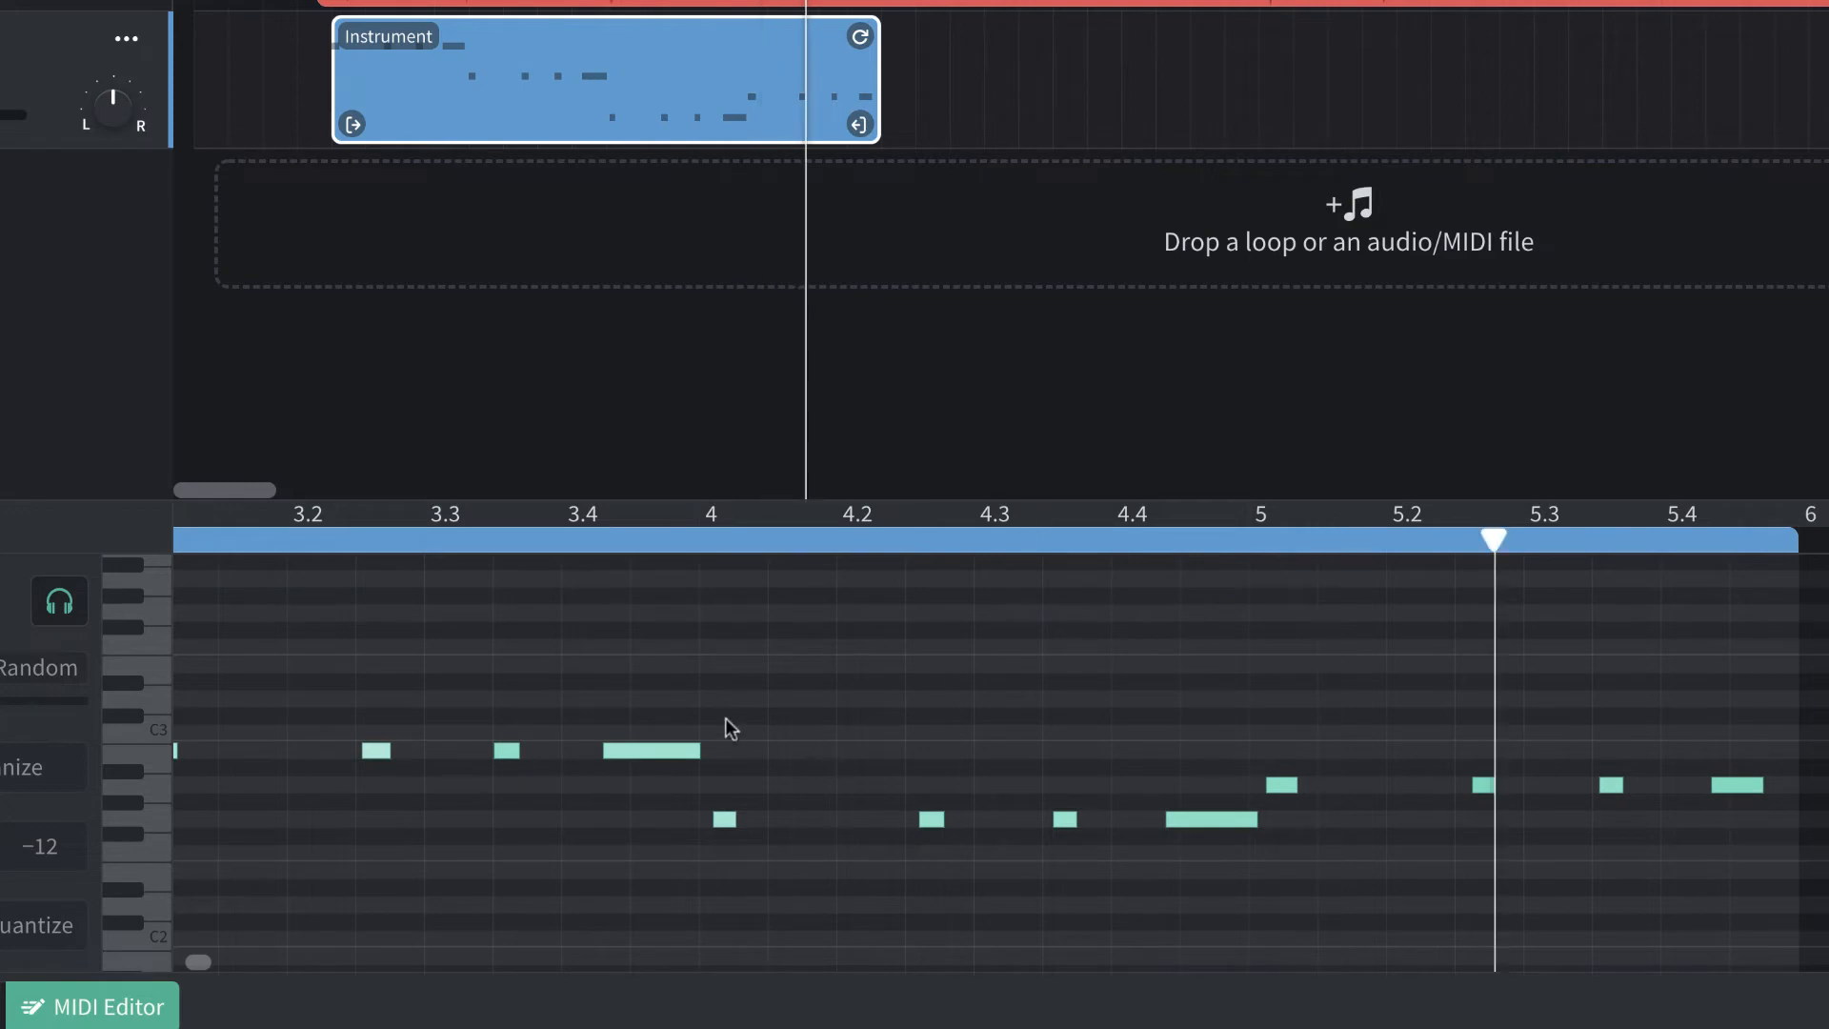
drag(712, 762, 1749, 880)
drag(724, 821, 719, 821)
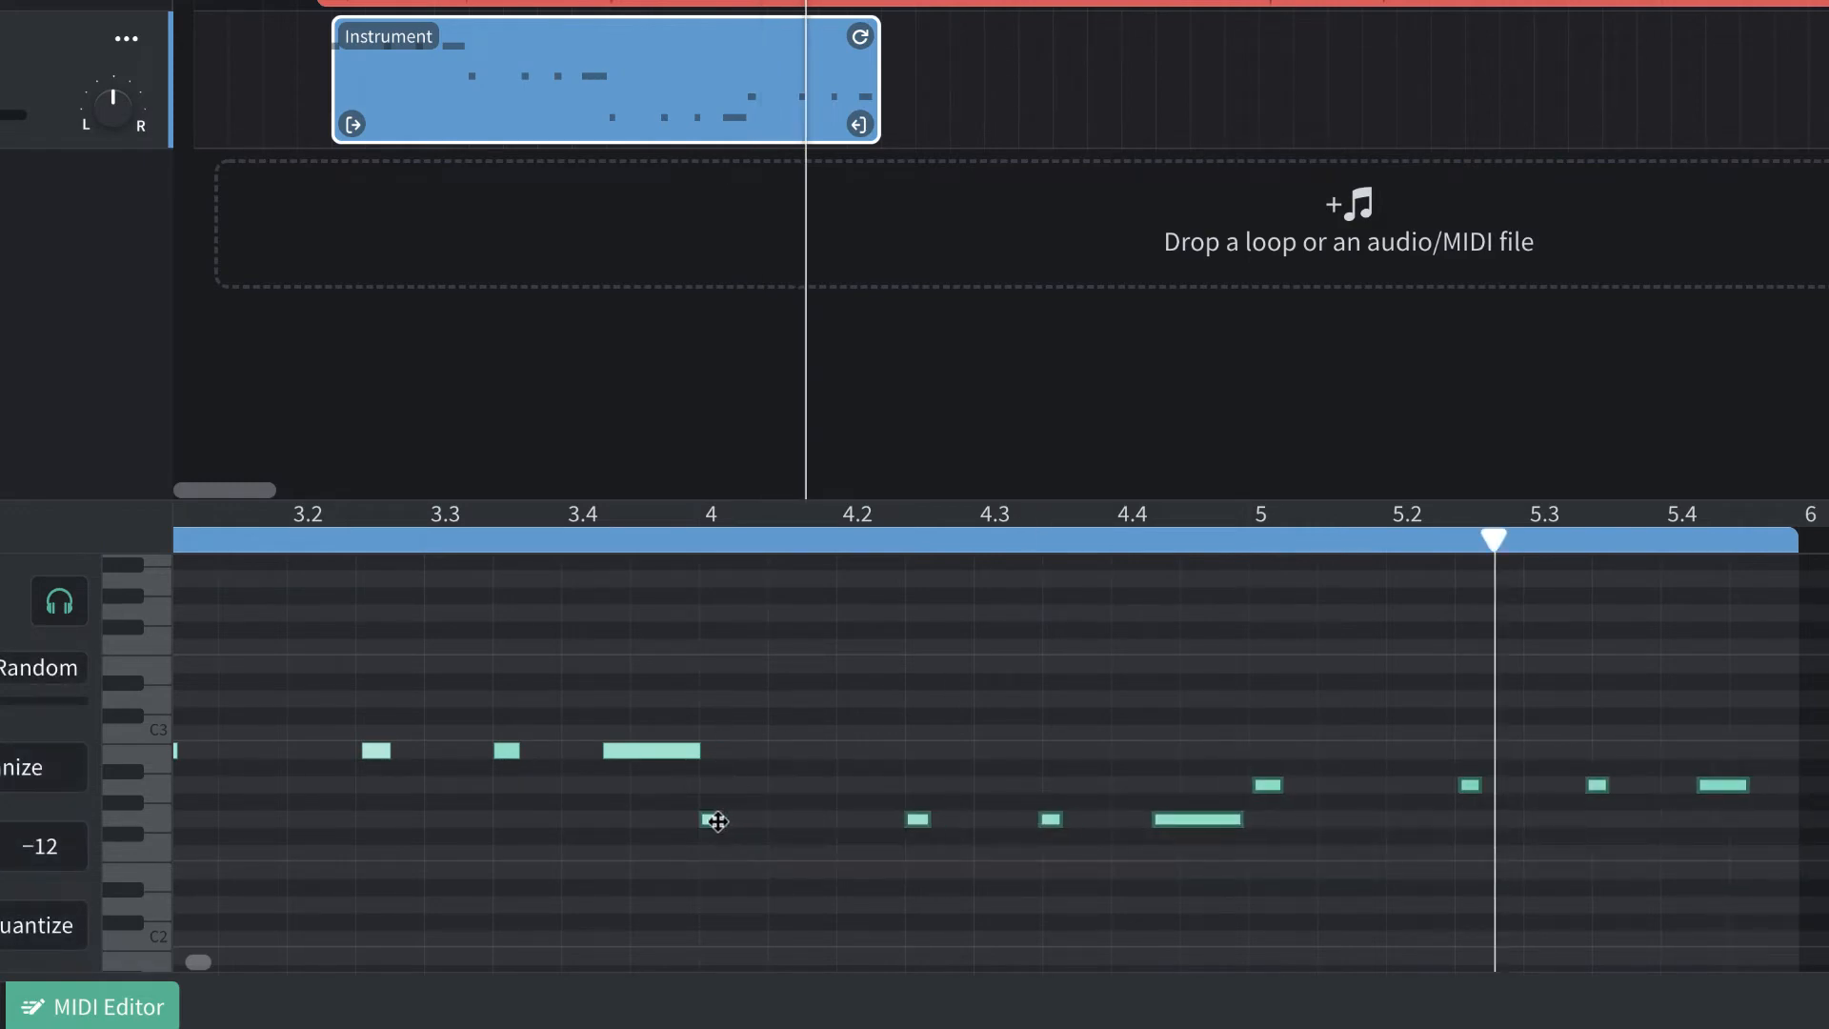
click(701, 647)
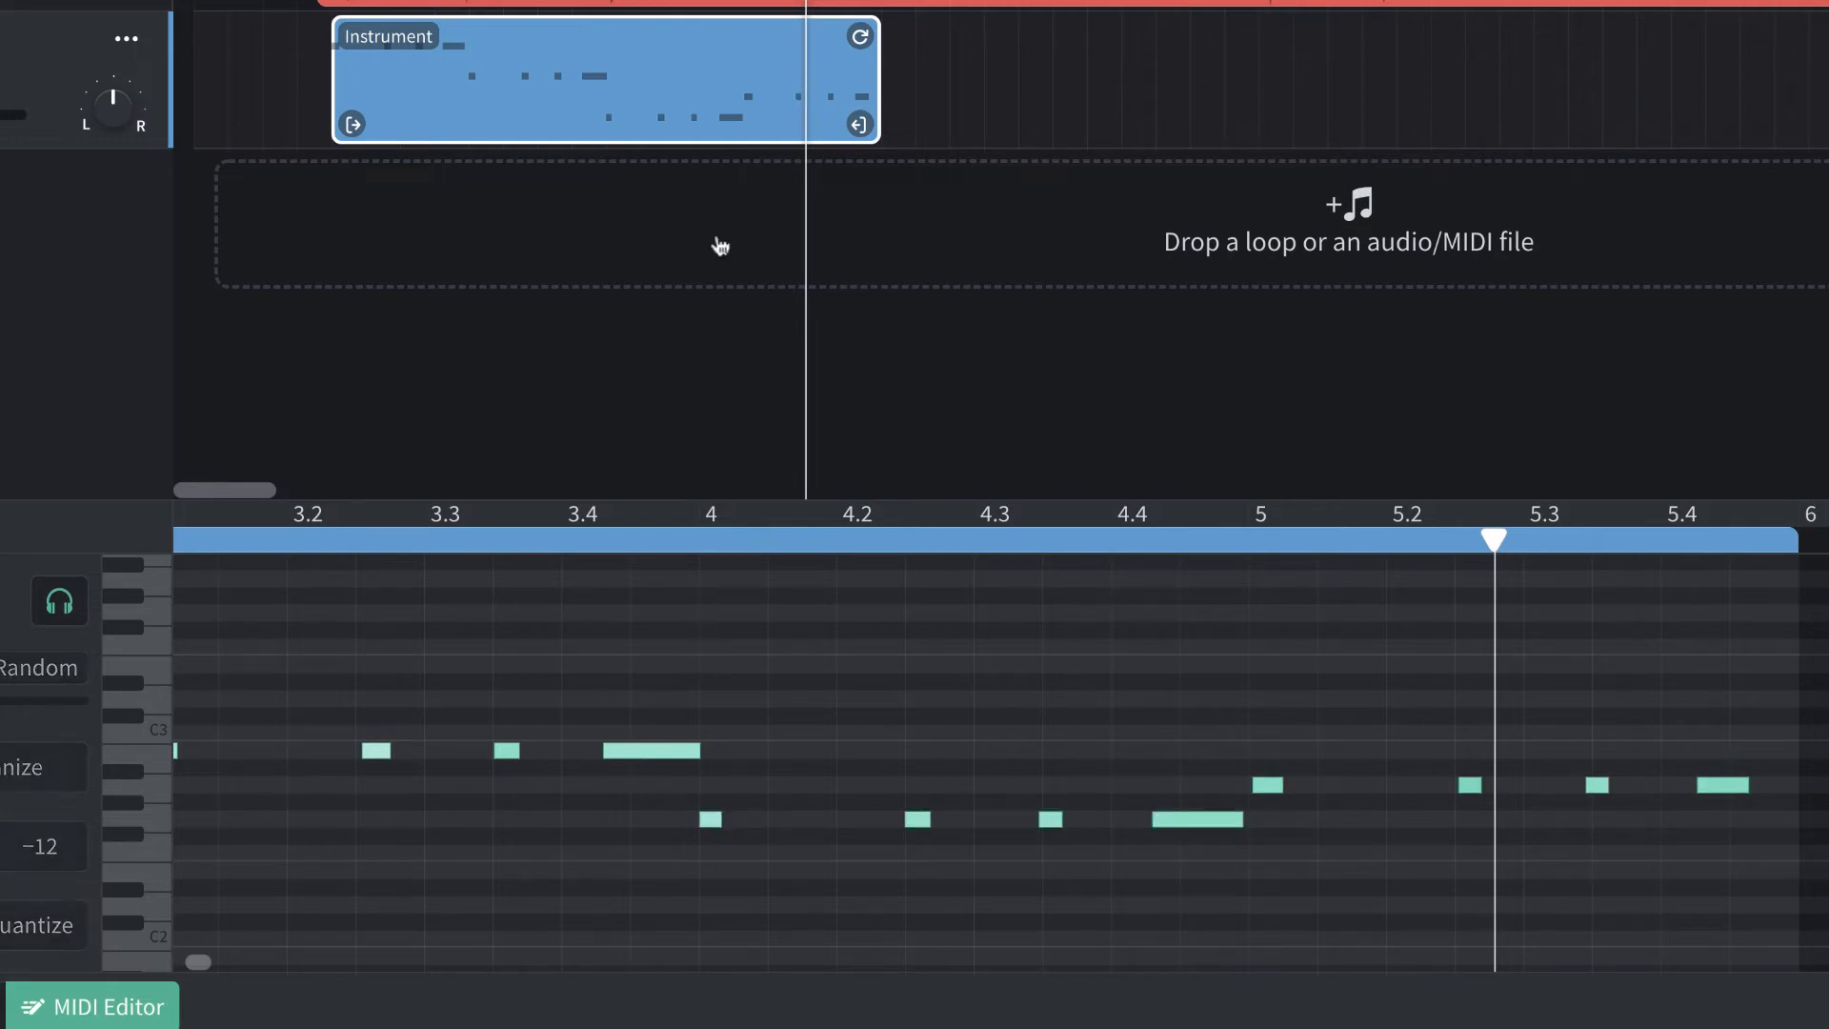
Record the bass notes D, B, E, G on the Instrument track from bar 6 and review the new take.
key(space)
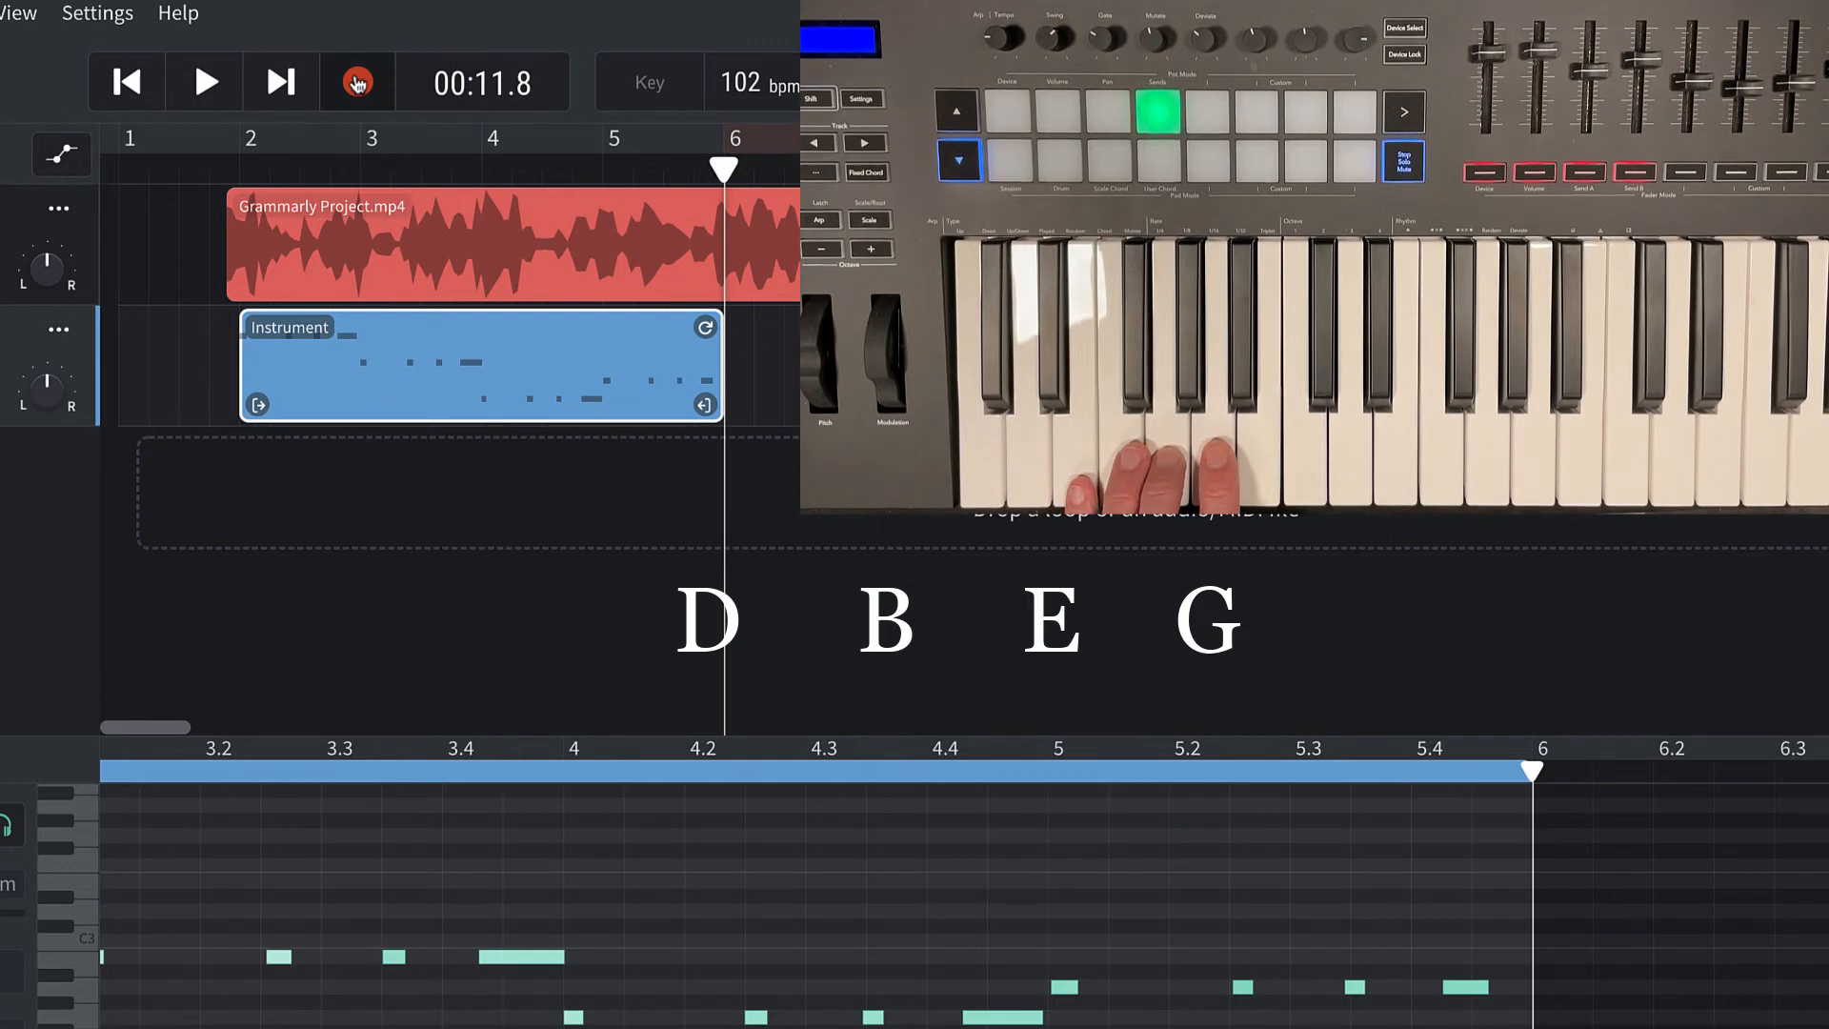
click(345, 83)
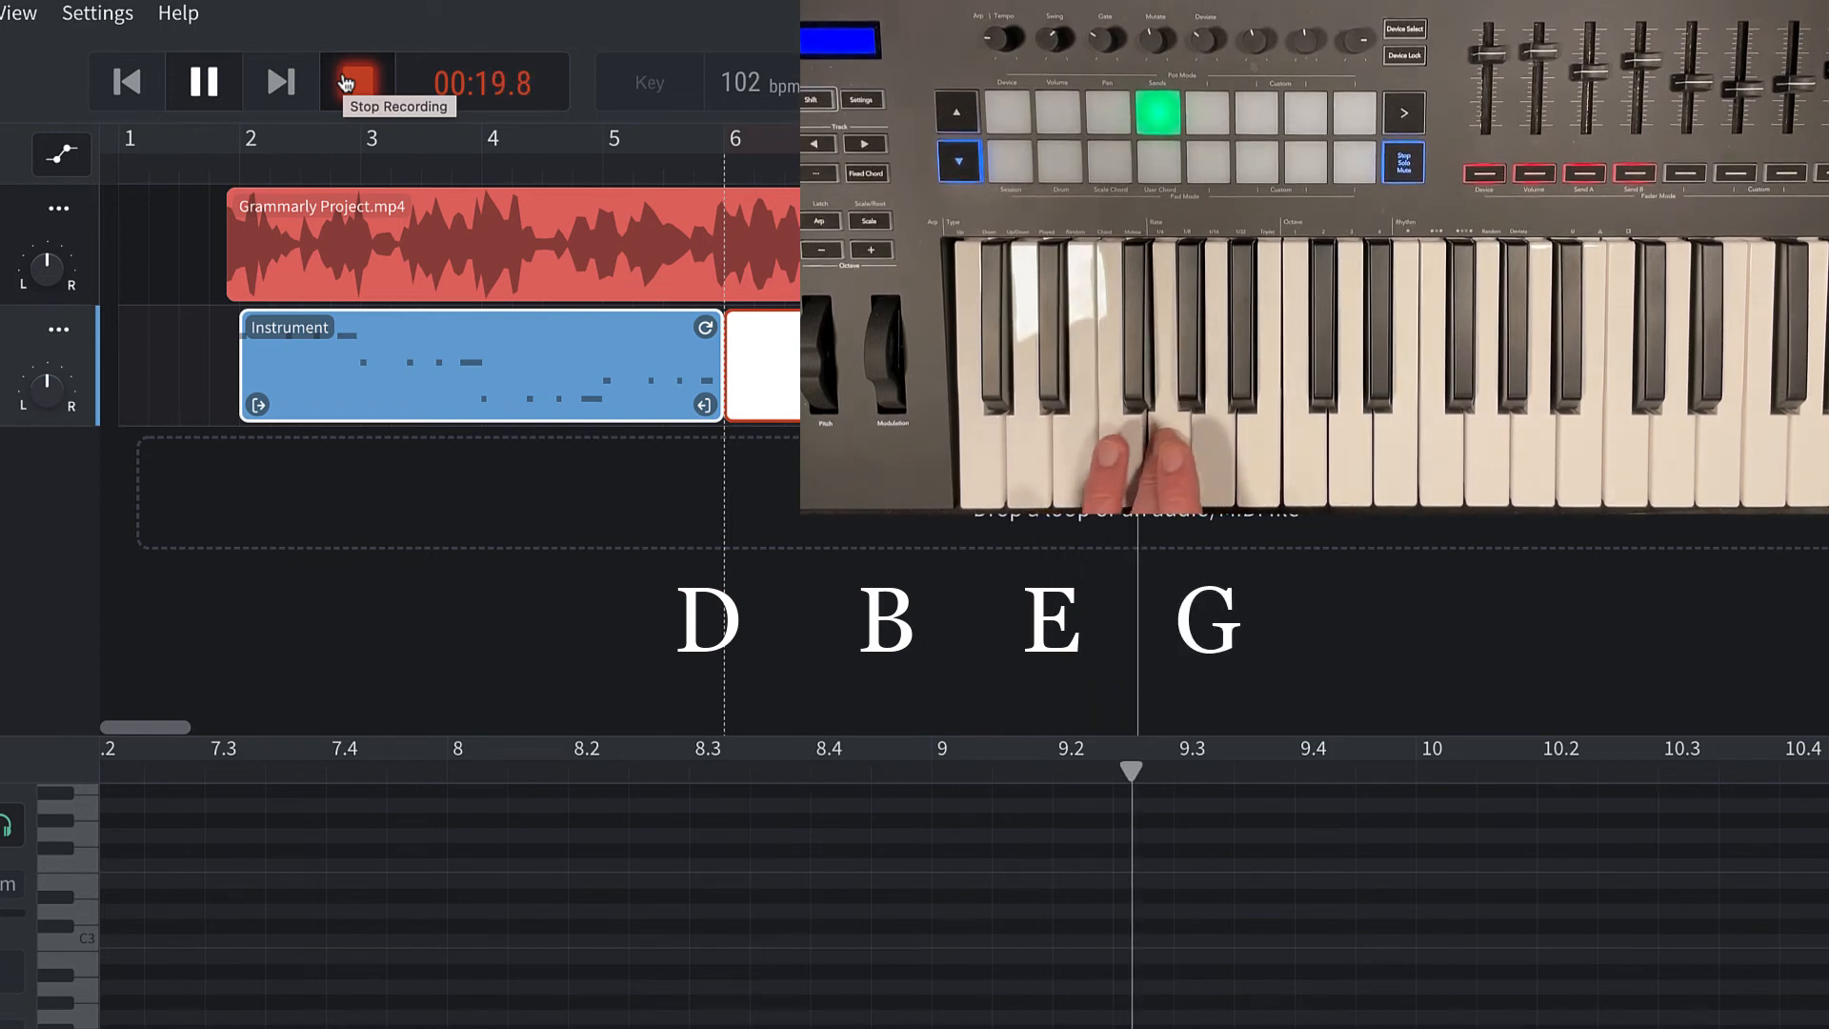
click(346, 82)
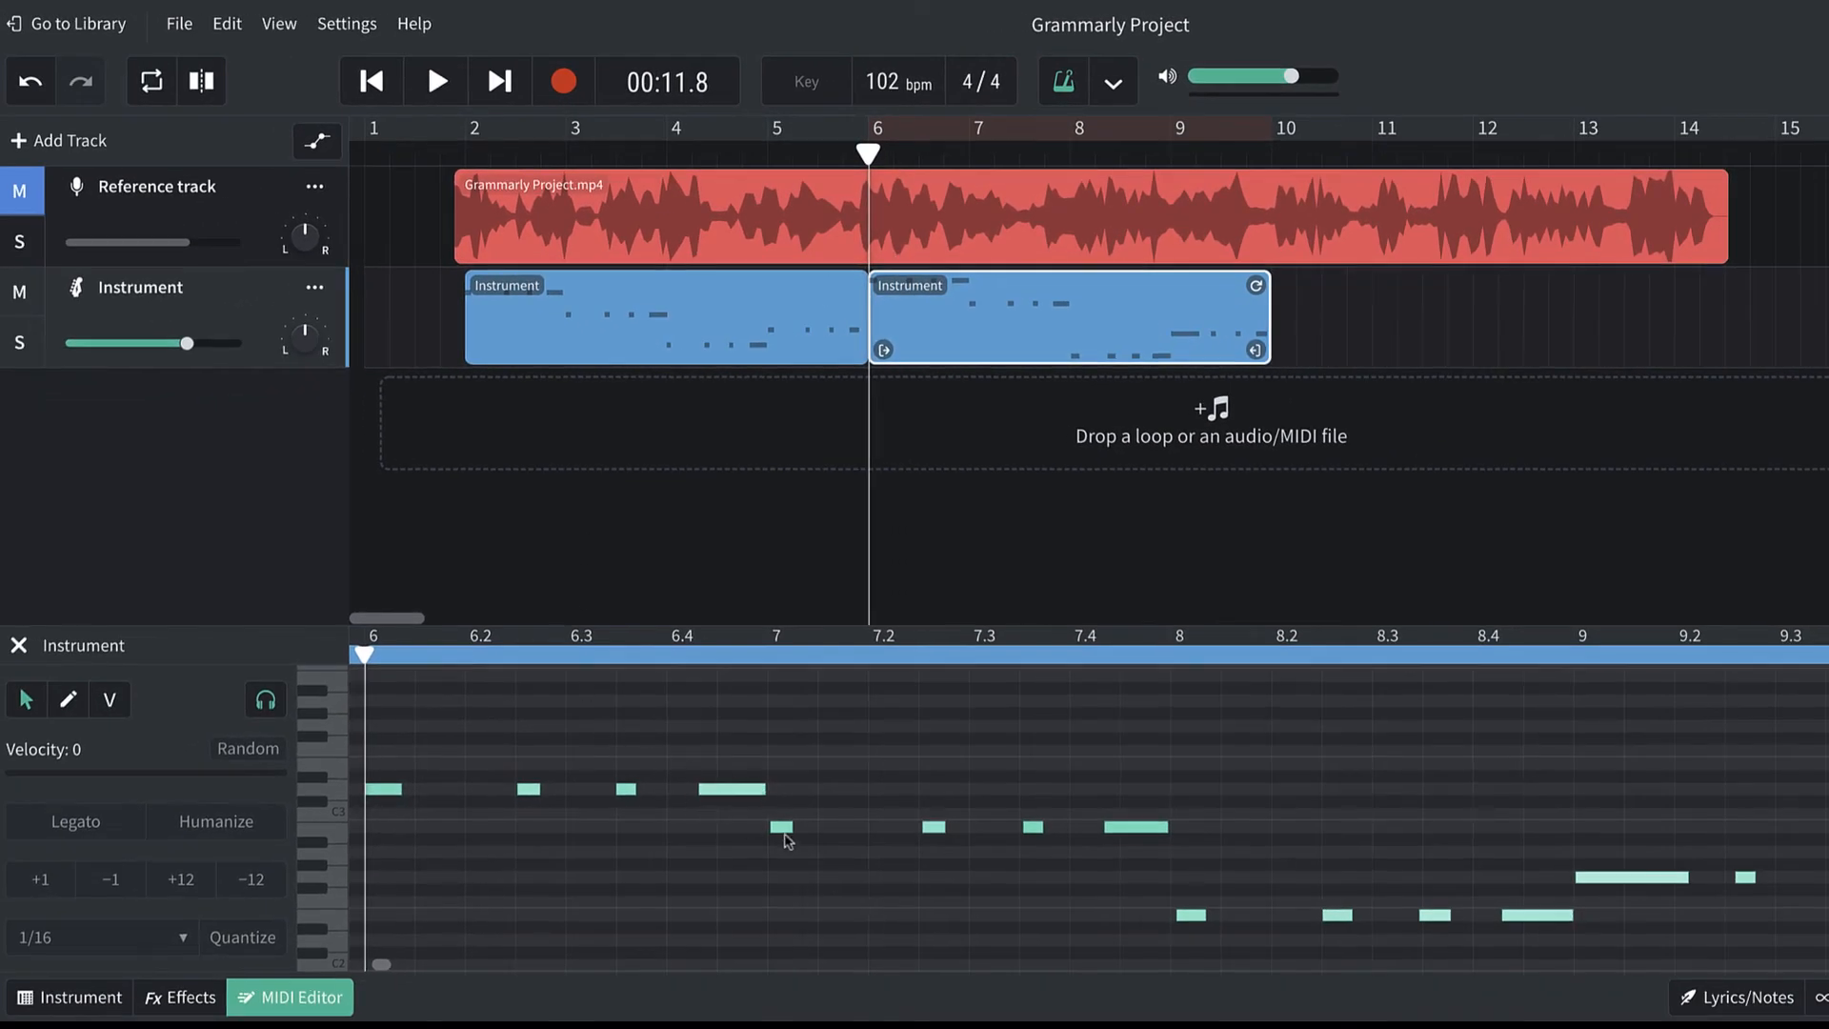
scroll(798, 843, right, 10)
scroll(803, 845, down, 2)
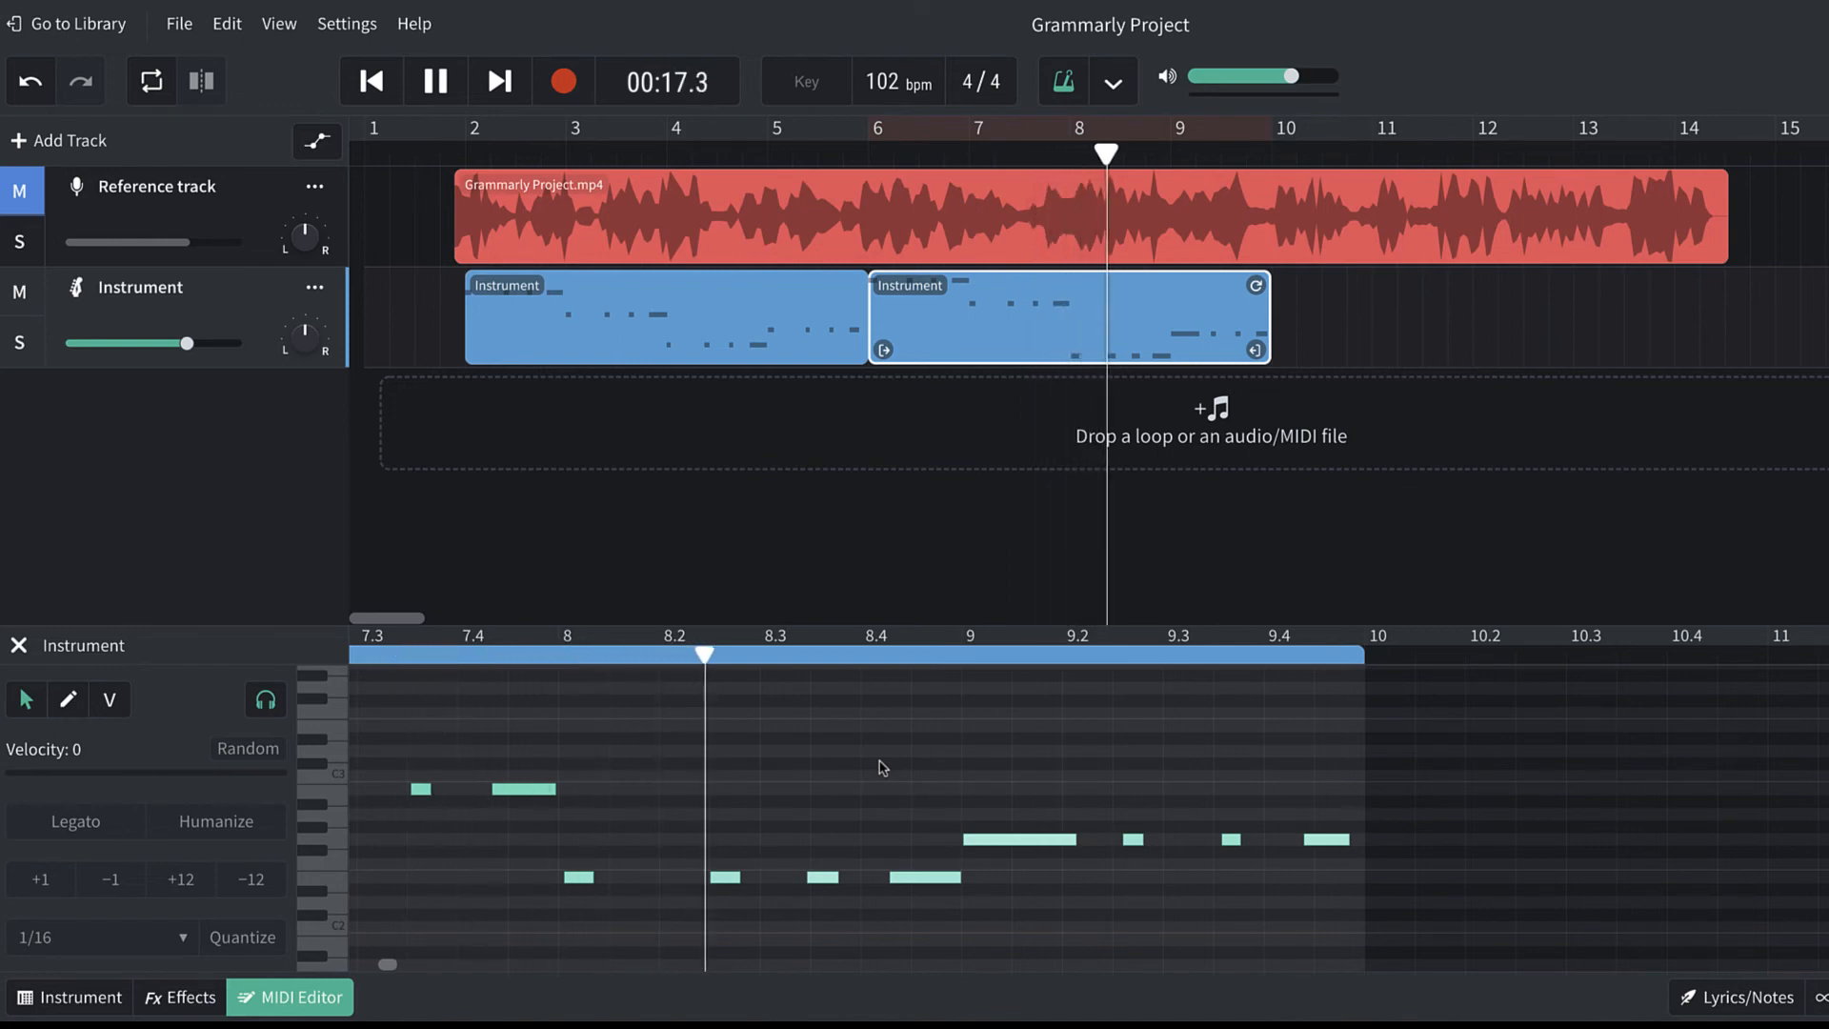
scroll(883, 769, right, 1)
scroll(881, 768, right, 3)
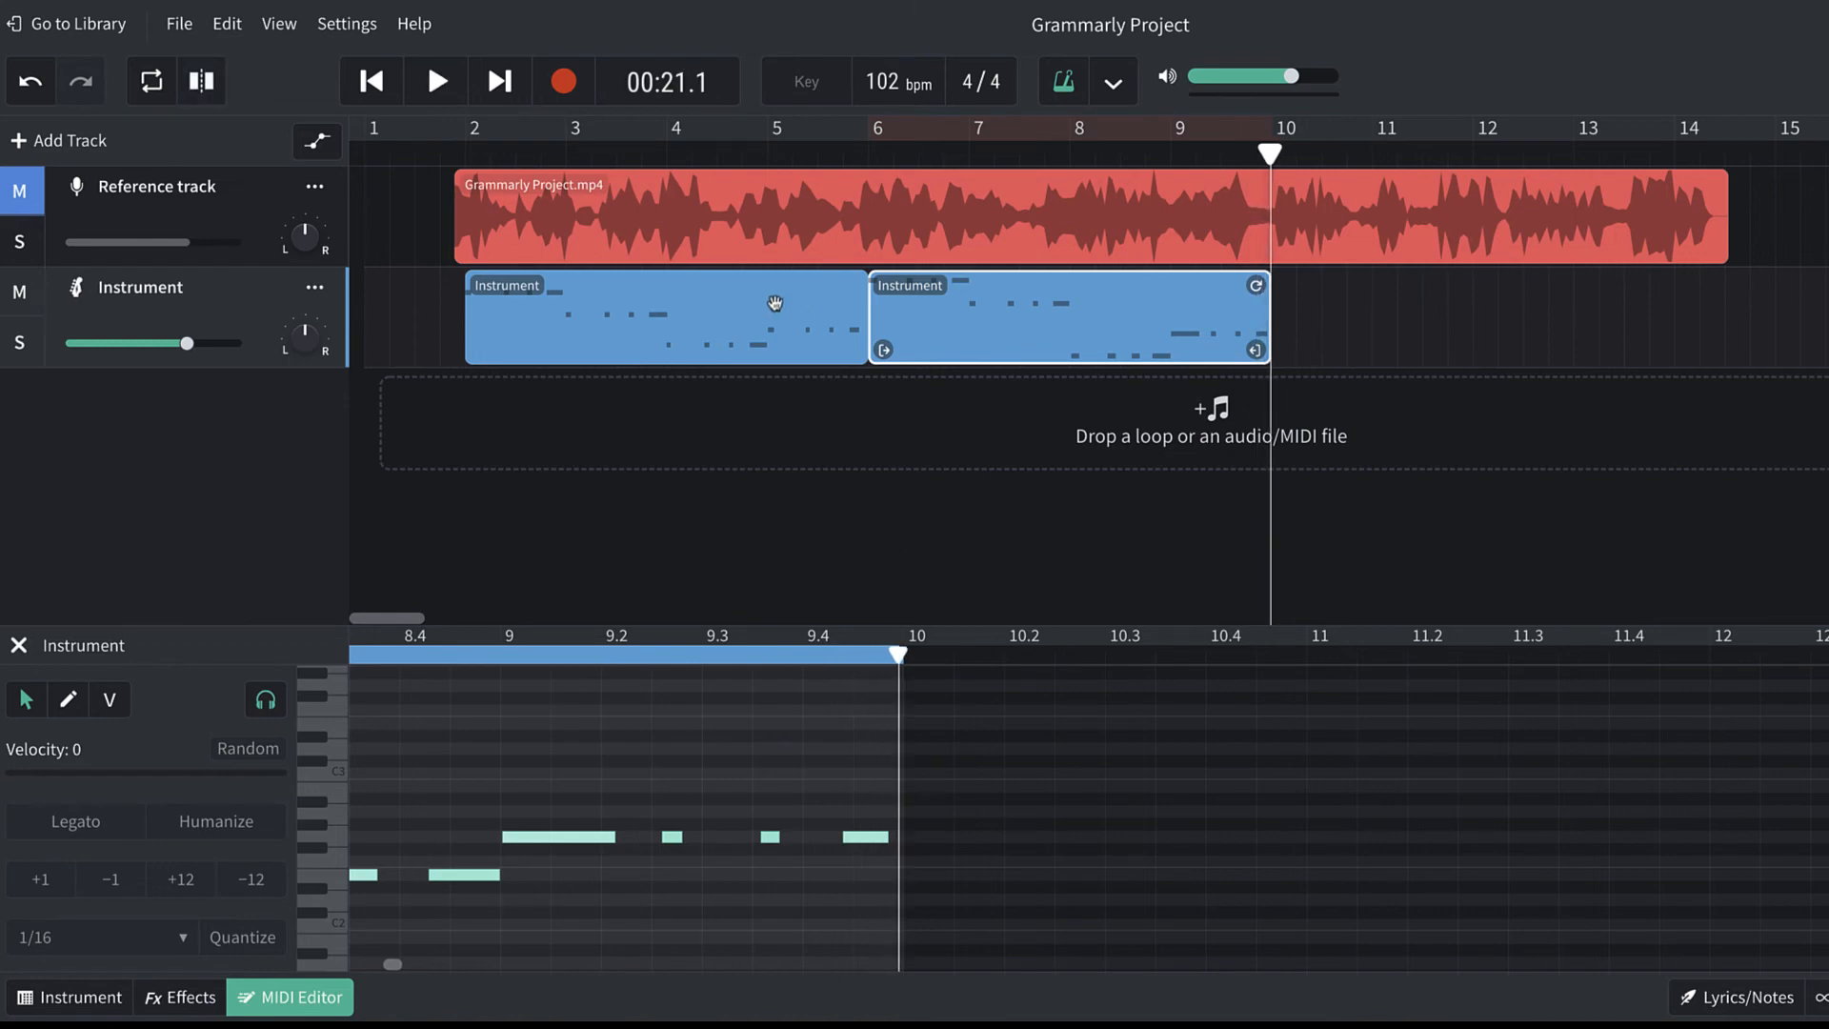
Duplicate the first Instrument region so that the copy starts at bar 10.
click(675, 323)
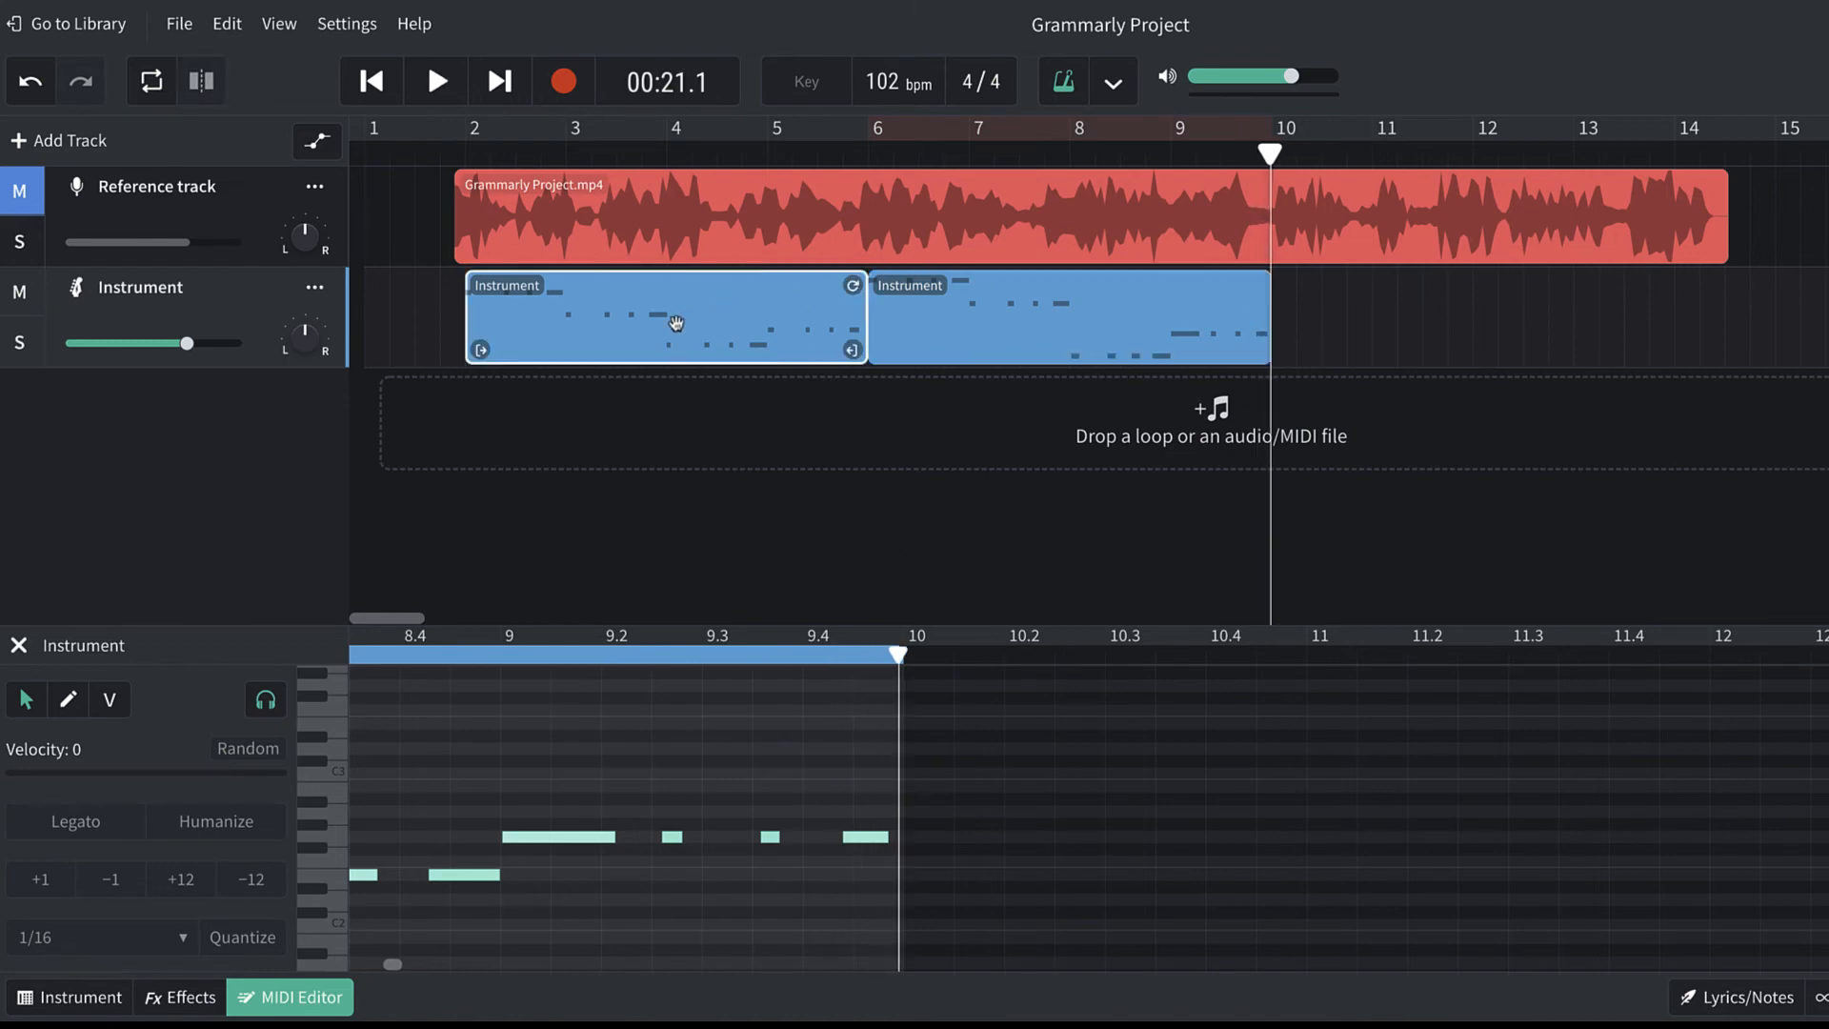
key(ctrl+d)
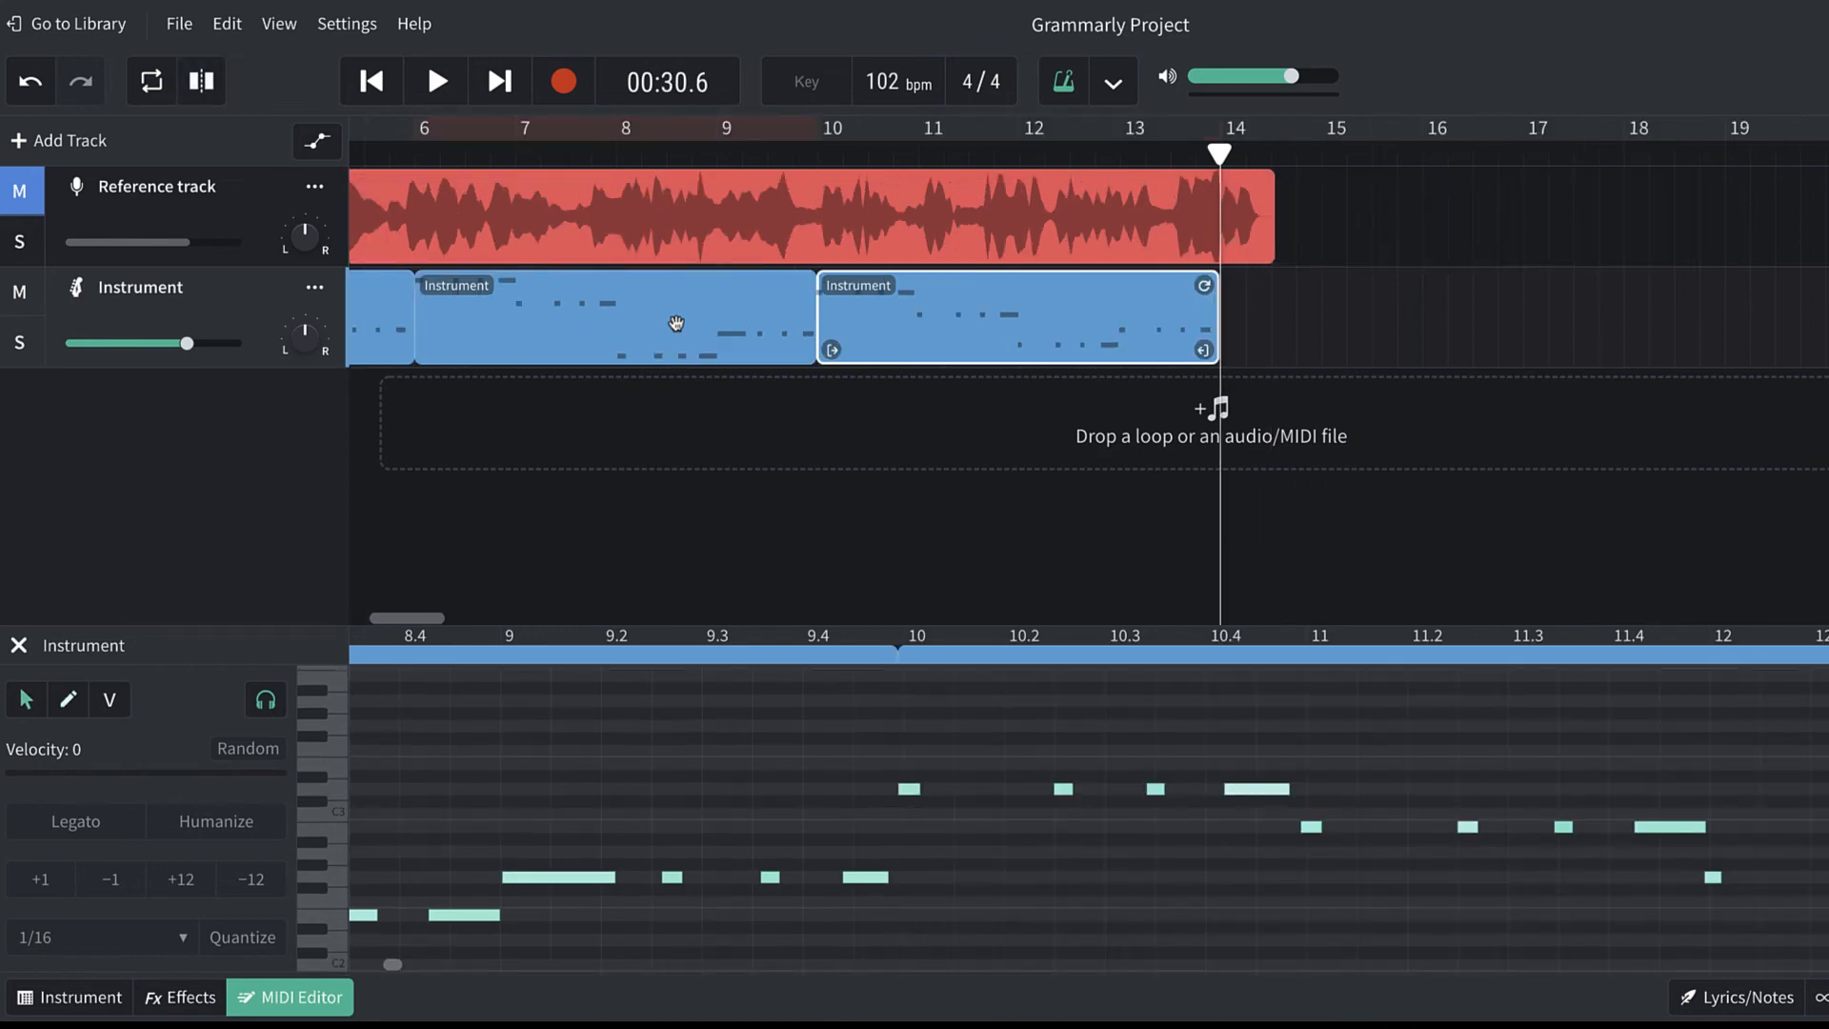
Play the copied region from bar 10 and shift its first note slightly later.
click(818, 157)
key(space)
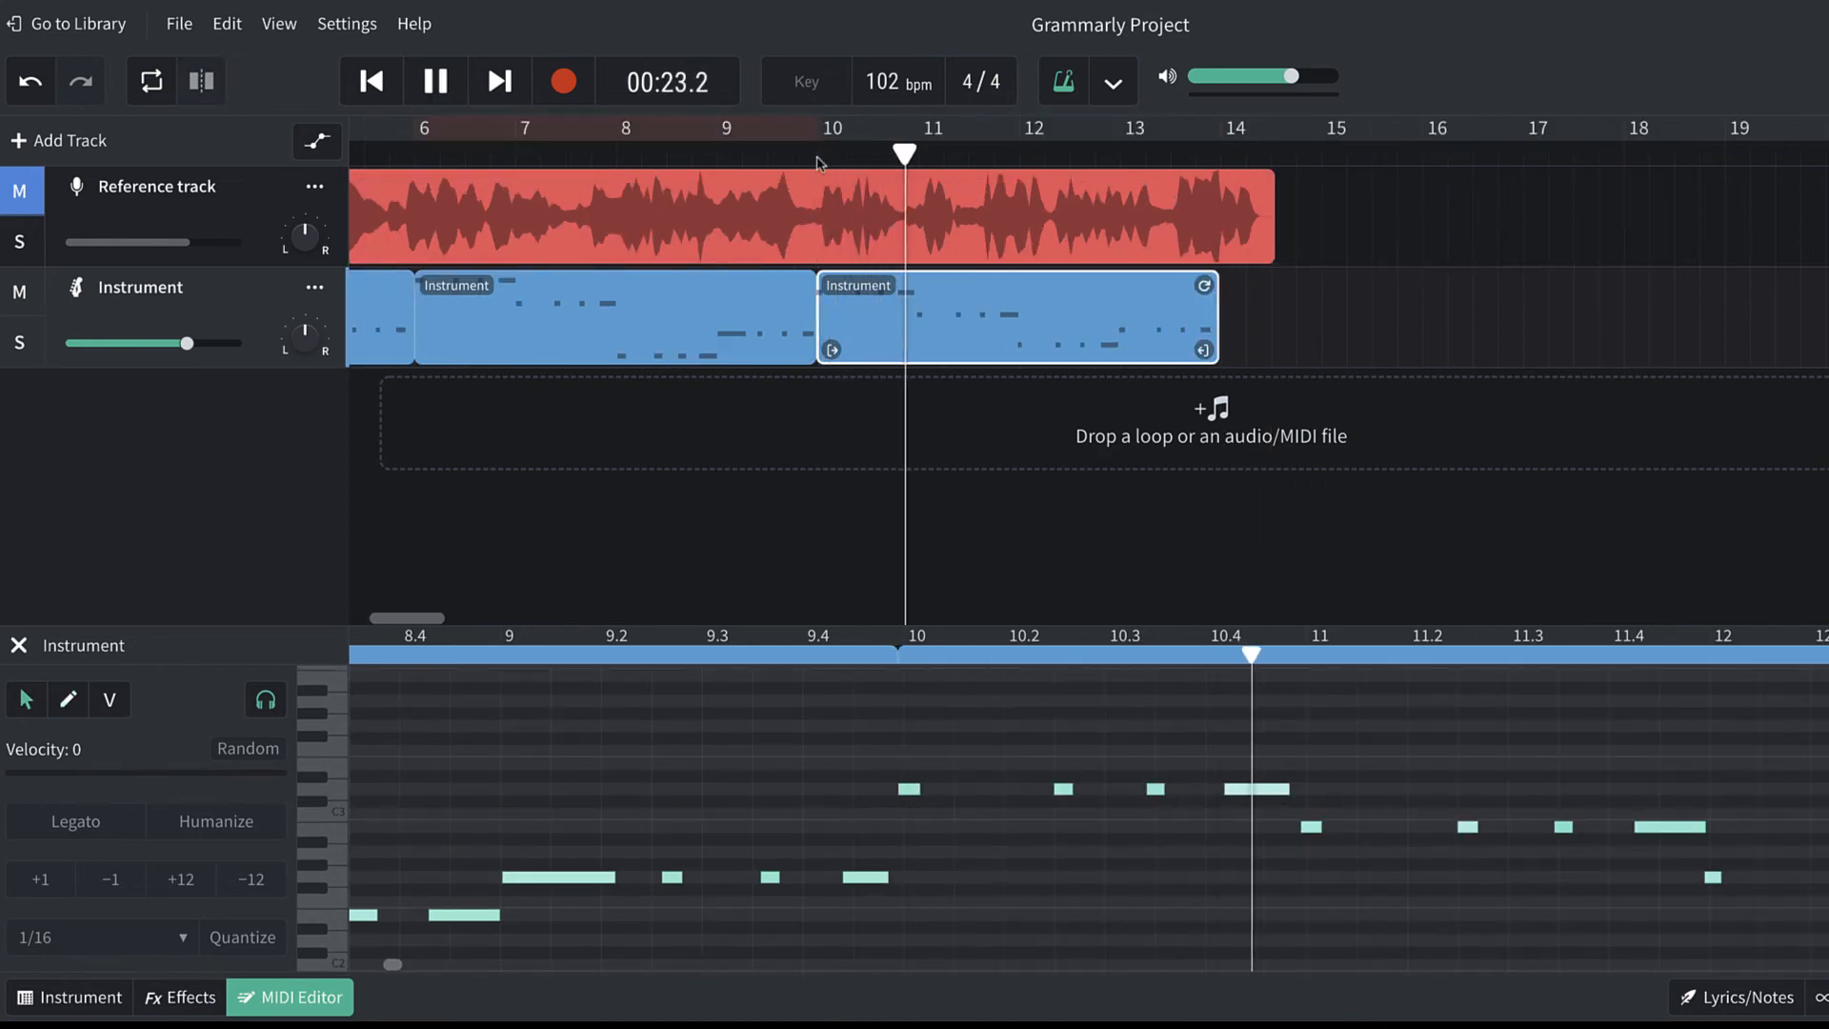
key(space)
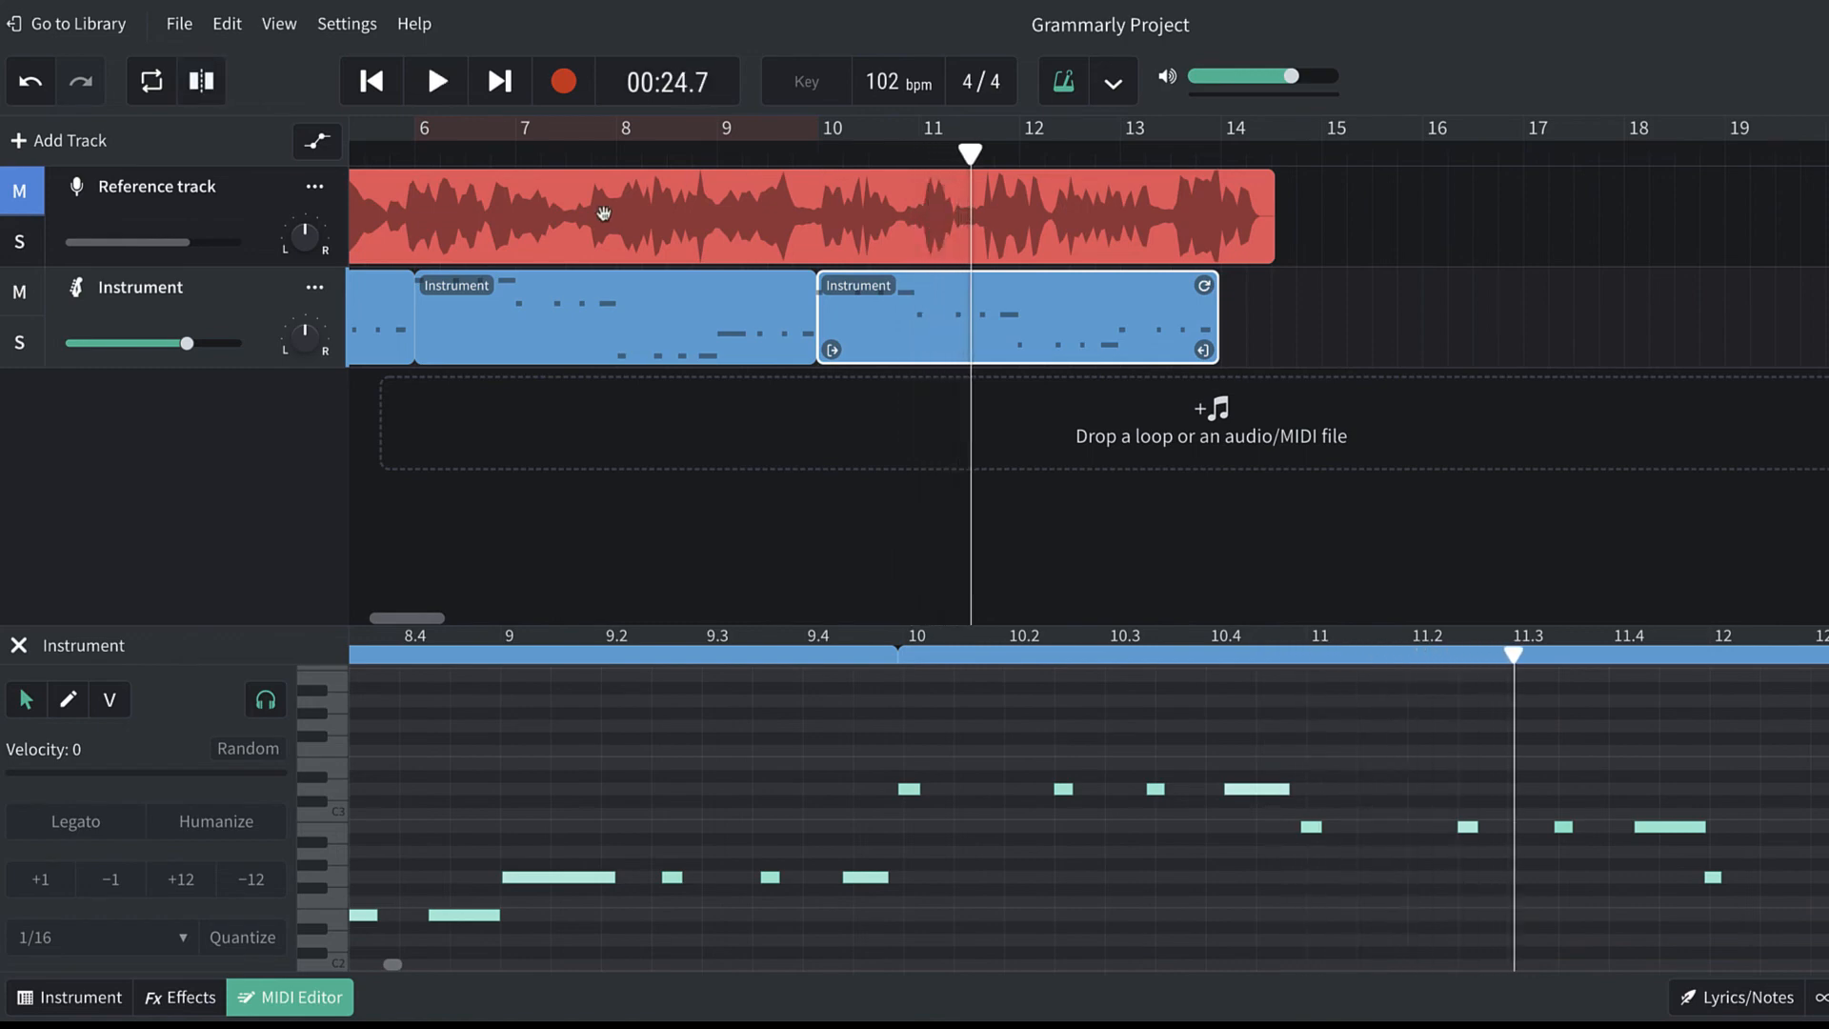
click(910, 790)
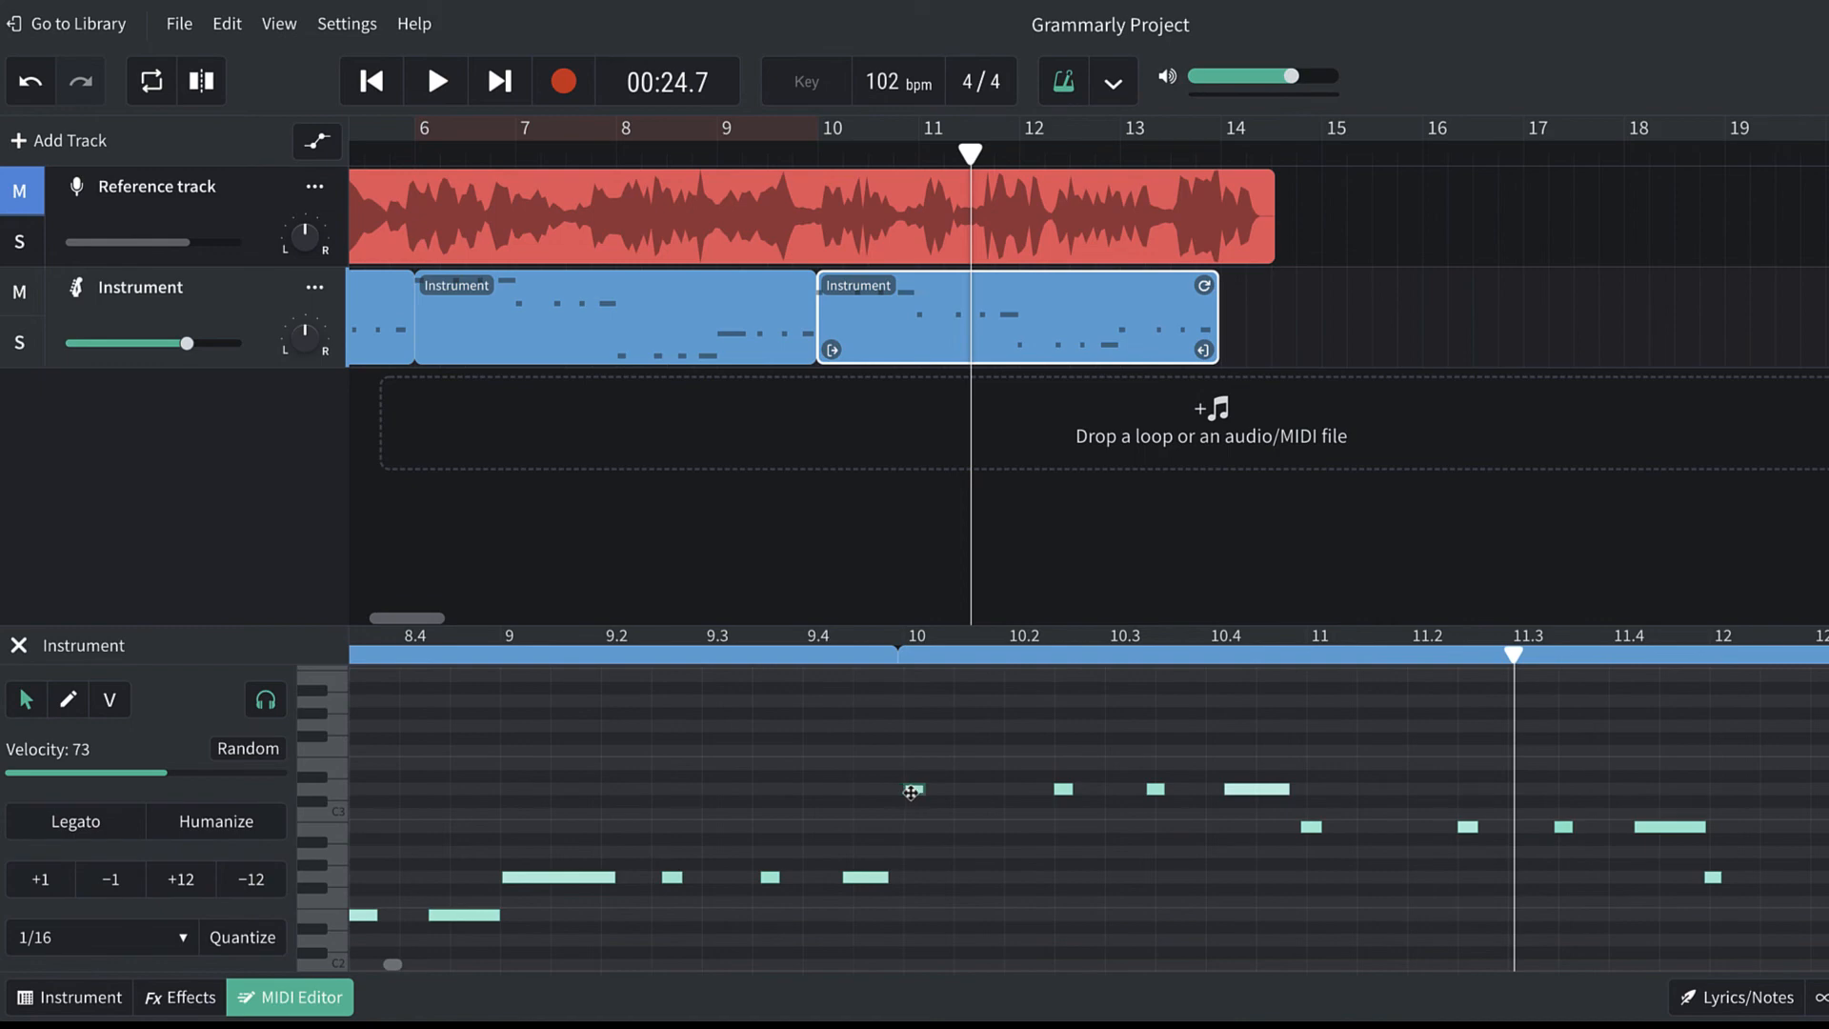
key(space)
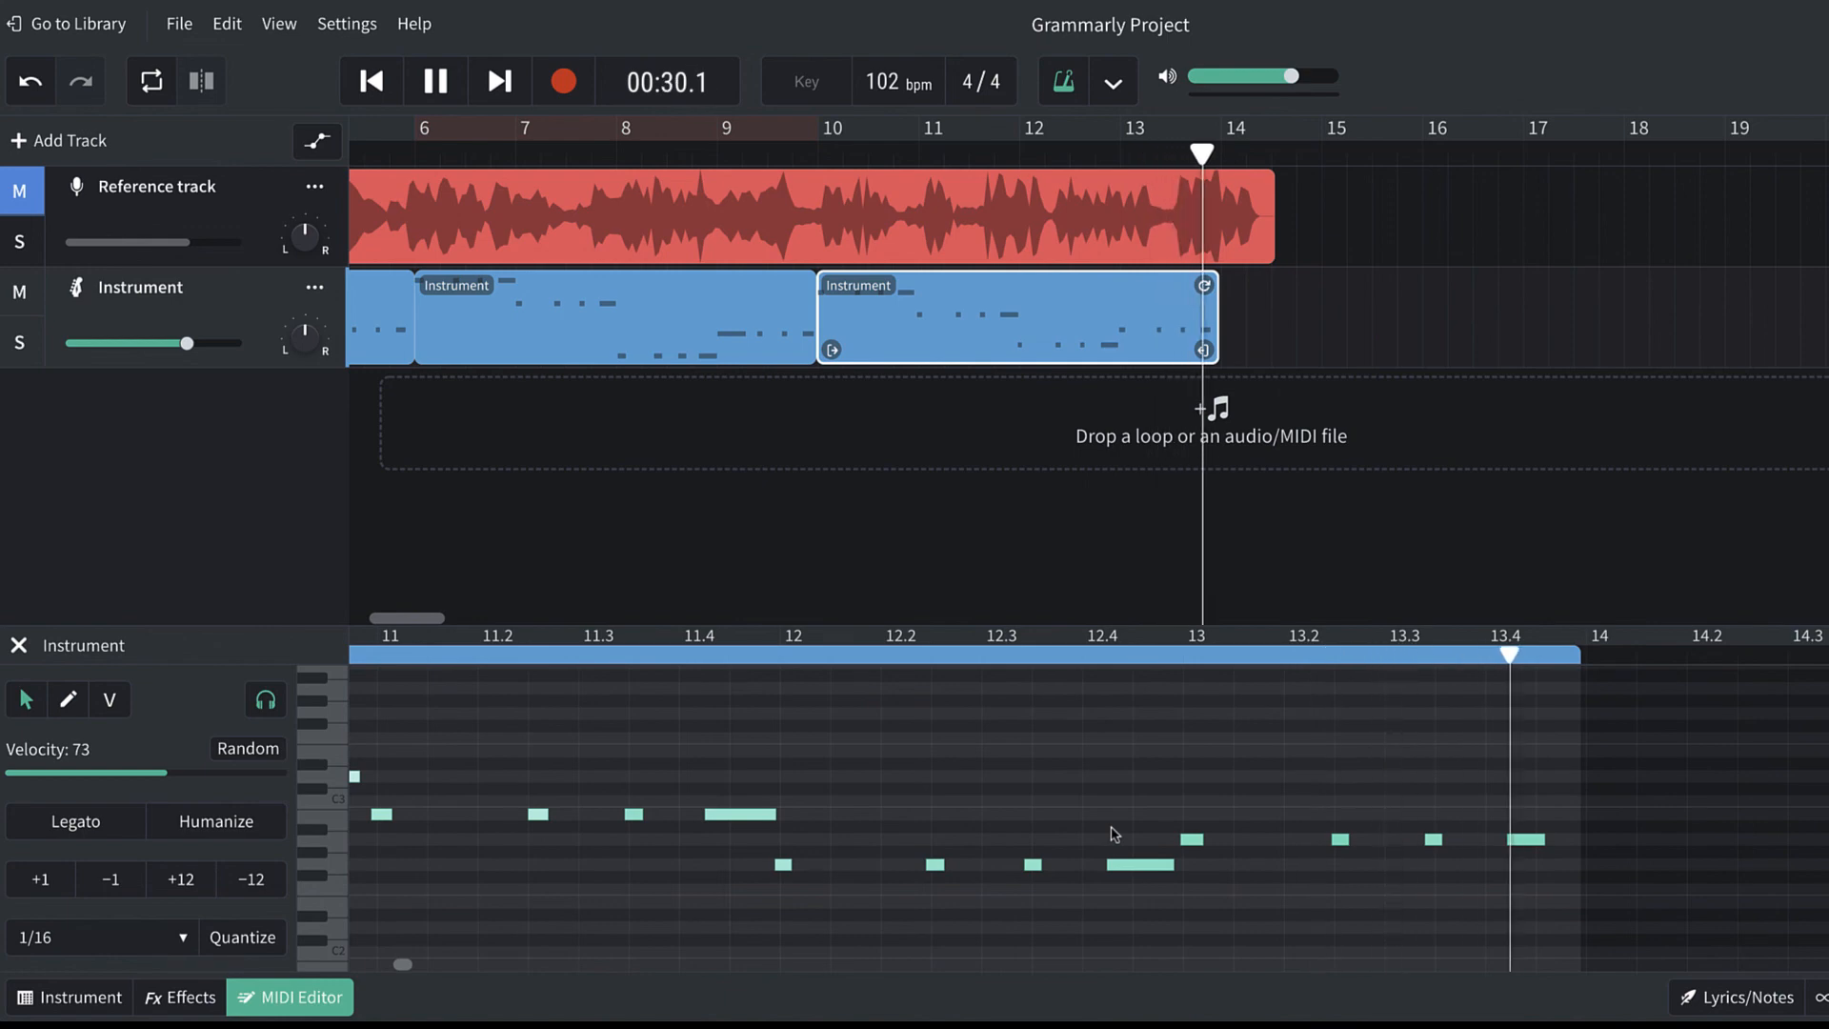
key(space)
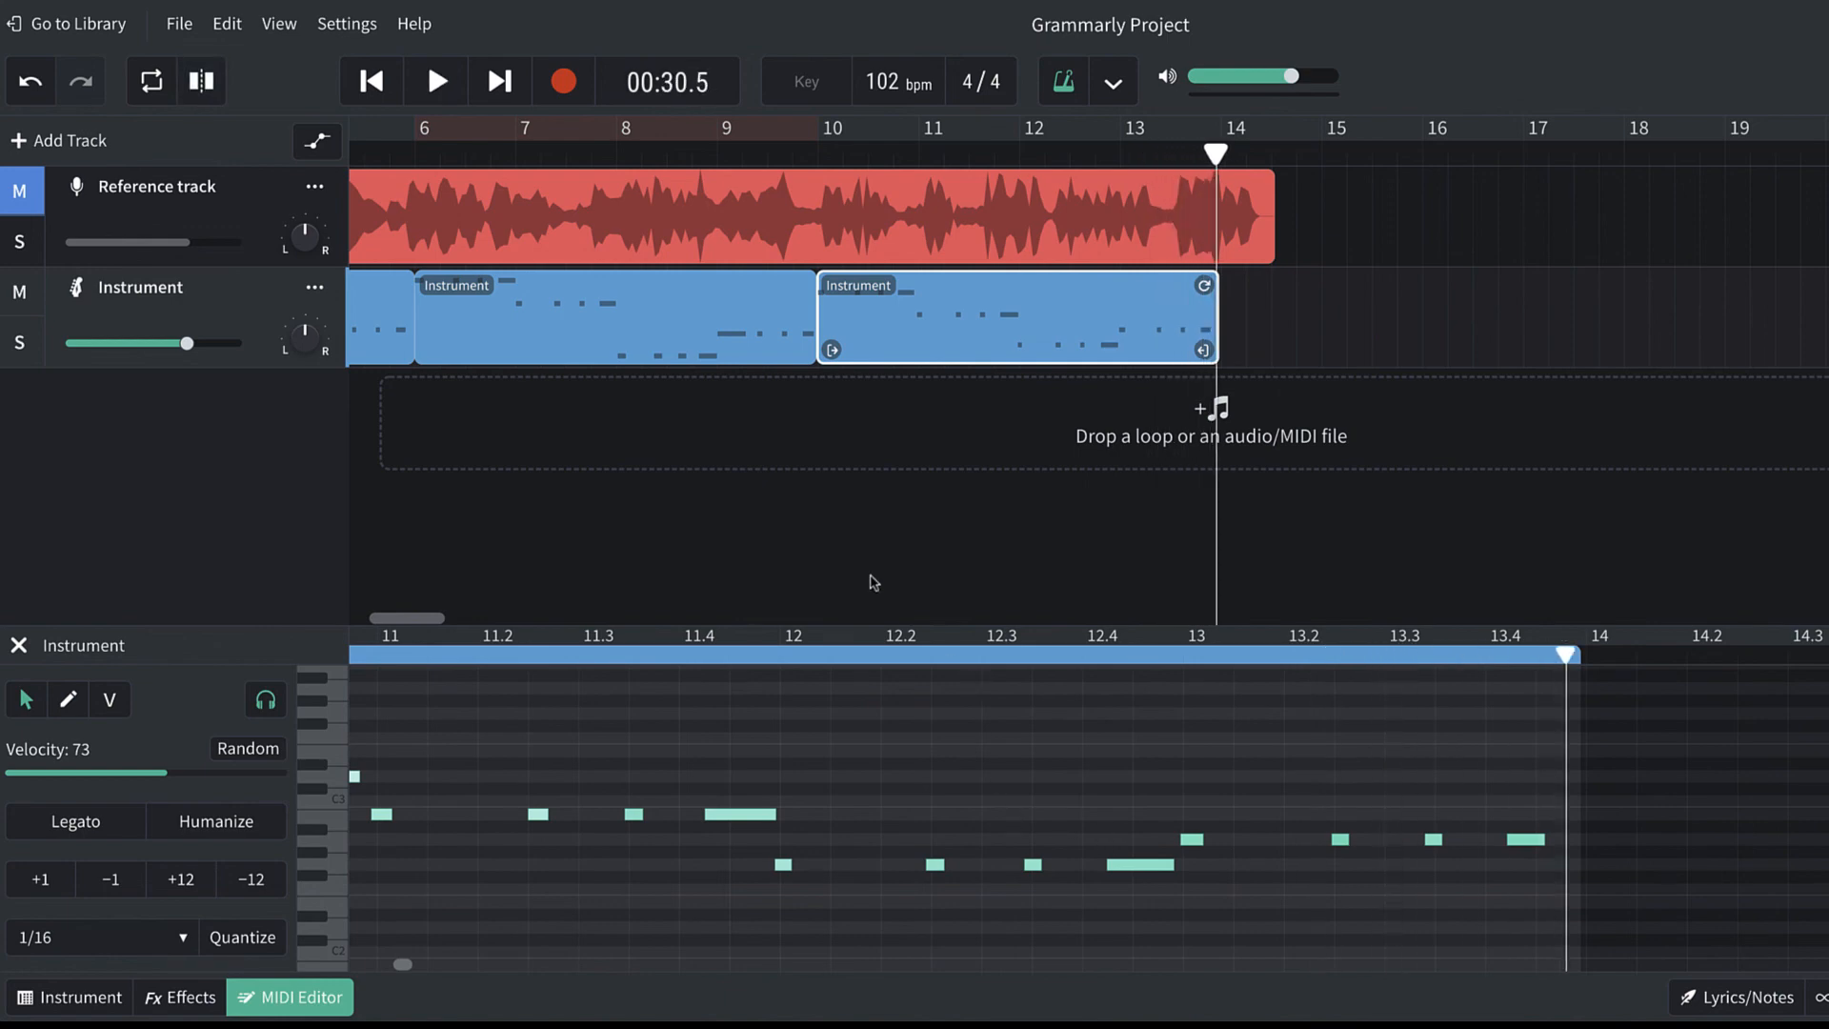
scroll(872, 581, left, 5)
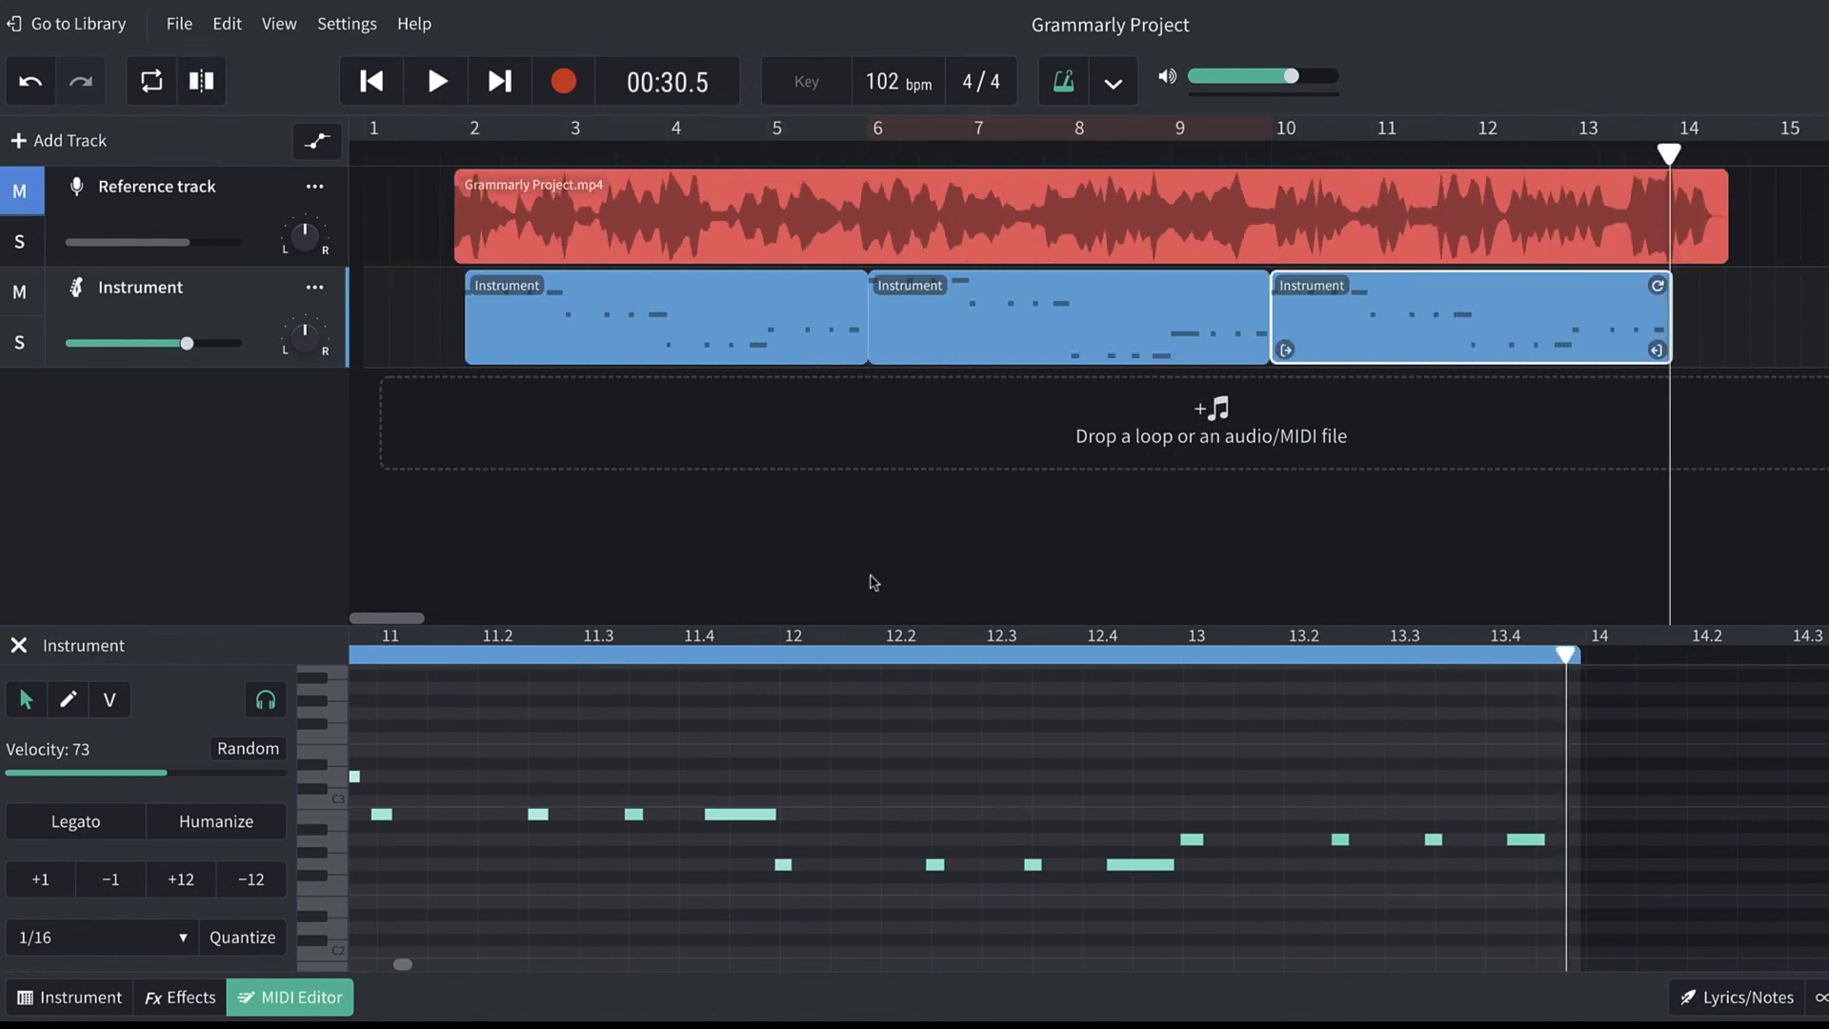